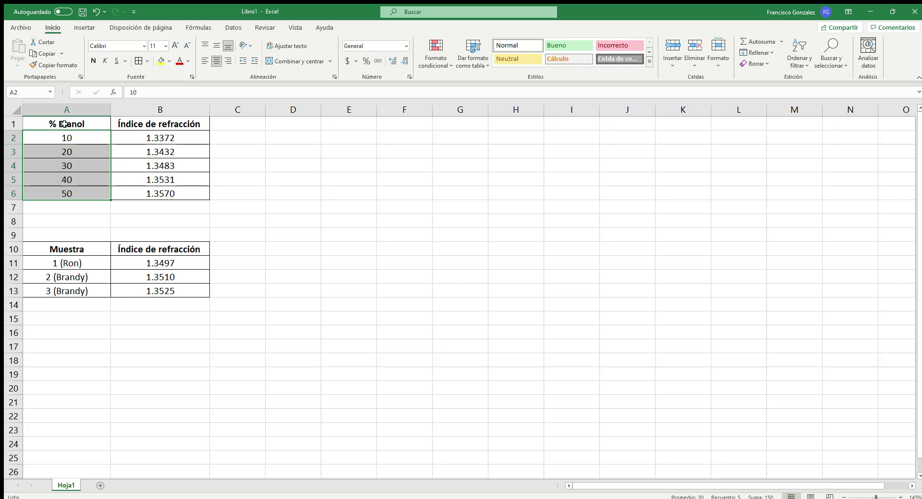
Review the ethanol percentages with their refractive indices and the refractive indices of the three samples
drag(58, 139, 60, 196)
drag(172, 139, 174, 191)
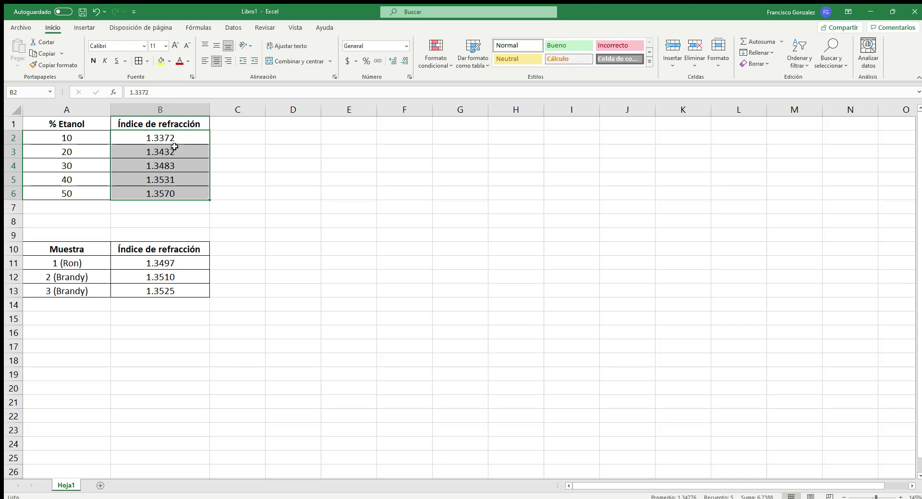
click(89, 193)
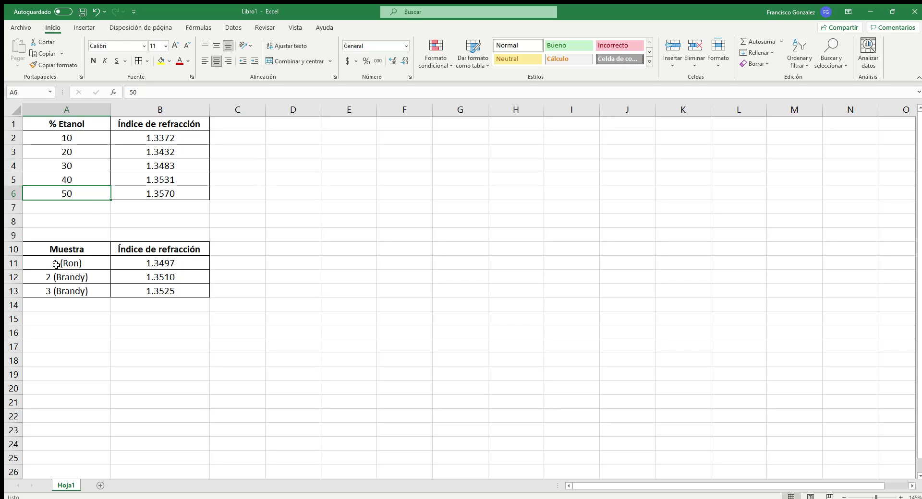
drag(62, 264, 144, 289)
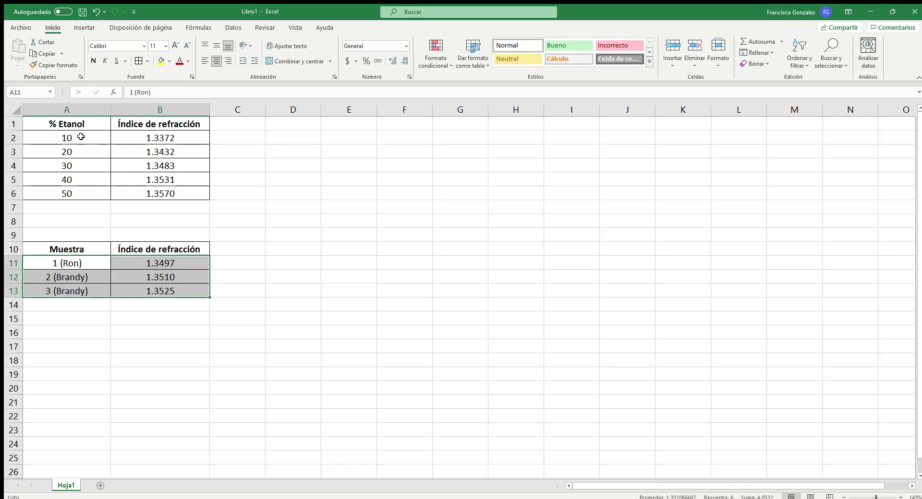
drag(81, 137, 141, 192)
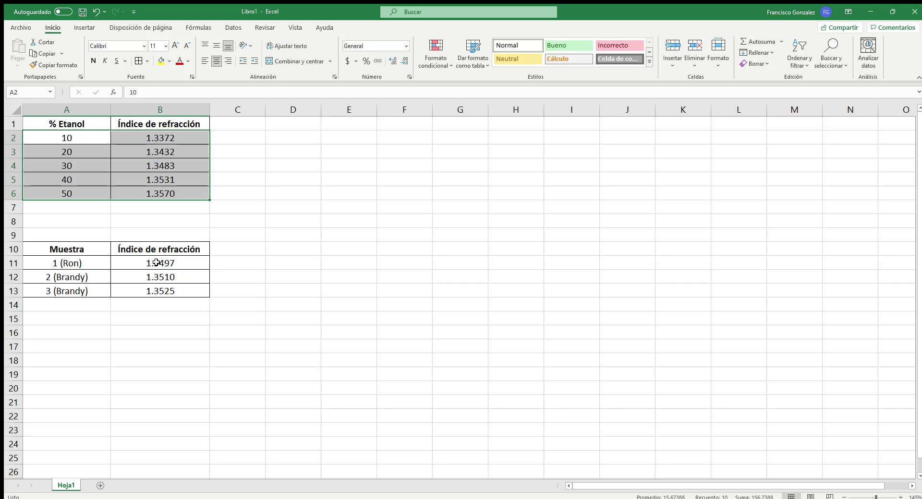
drag(154, 258, 149, 289)
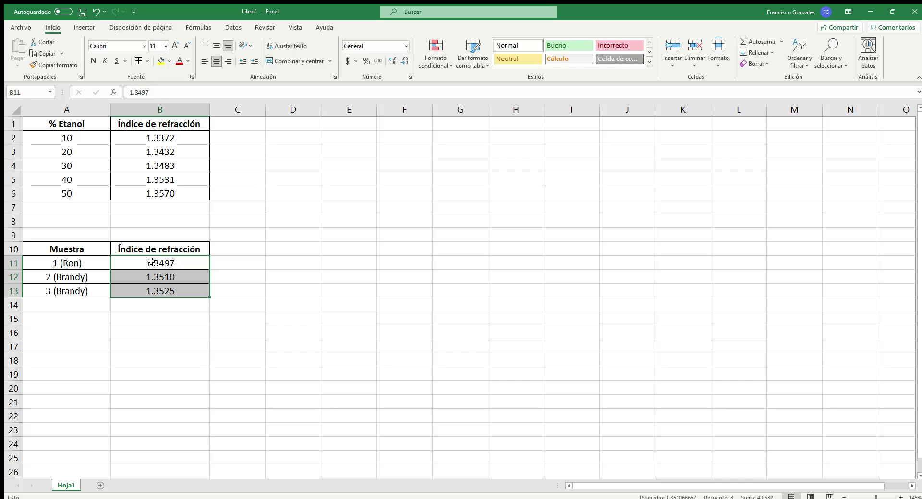
Insert a markers-only scatter chart of refractive index against % Etanol from cells A2:B6
drag(82, 138, 169, 194)
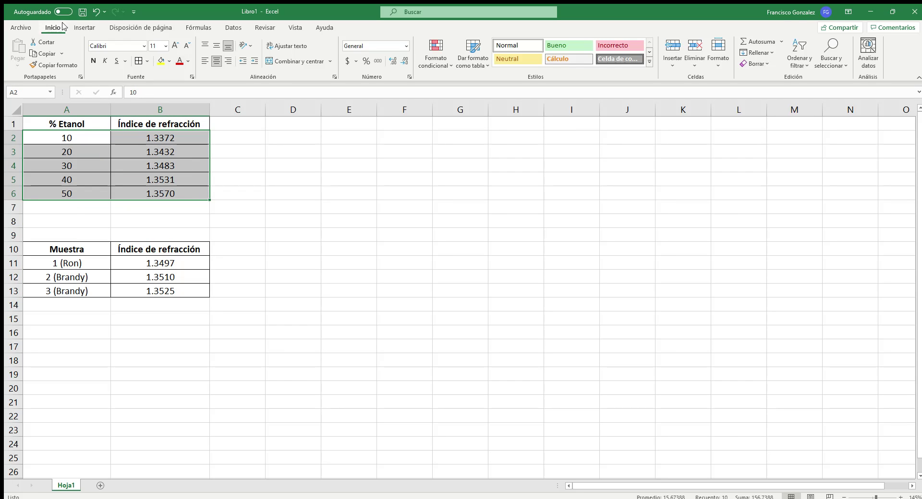
click(85, 27)
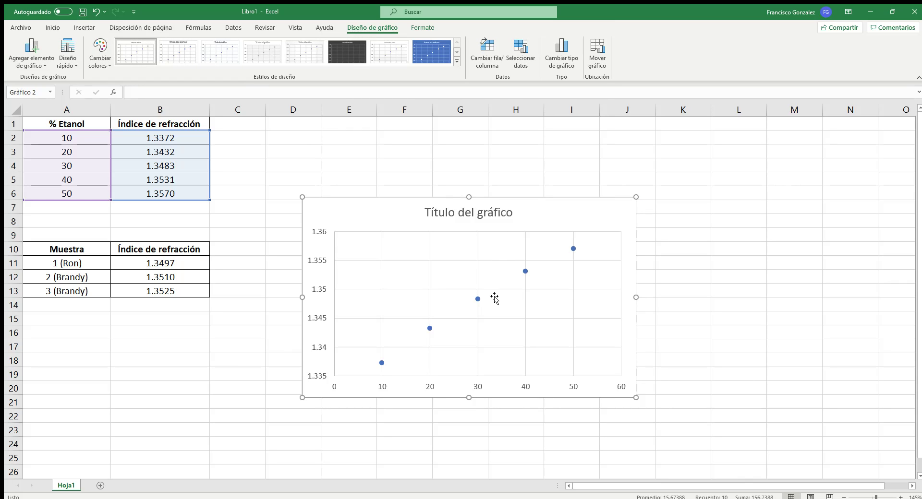
Add a linear trendline to the chart's data points, displaying its equation and R-squared value
click(477, 299)
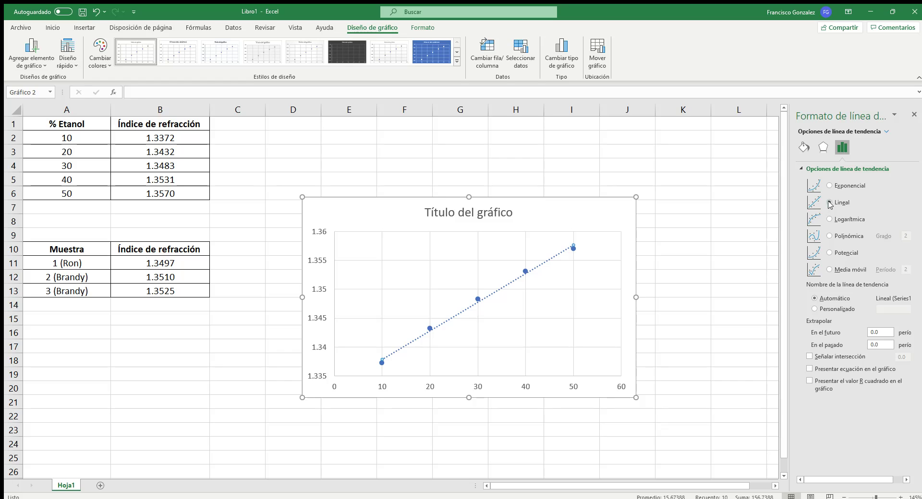
click(809, 369)
click(809, 381)
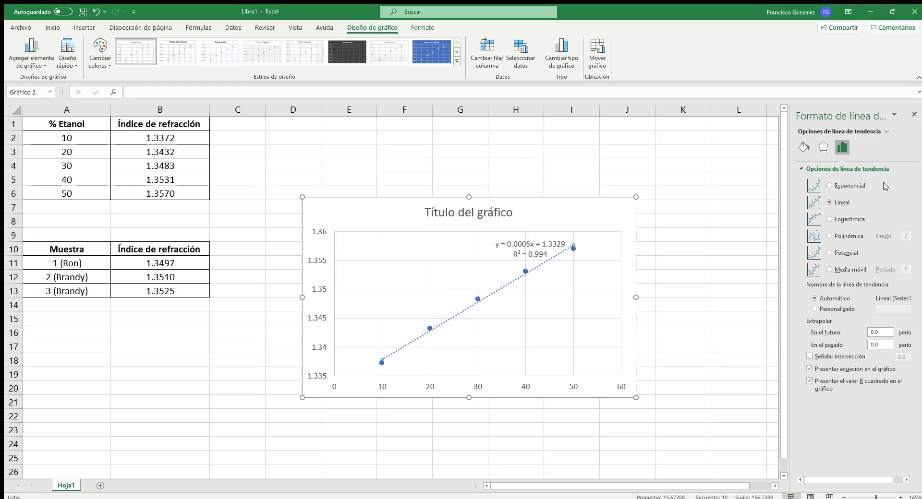
click(914, 114)
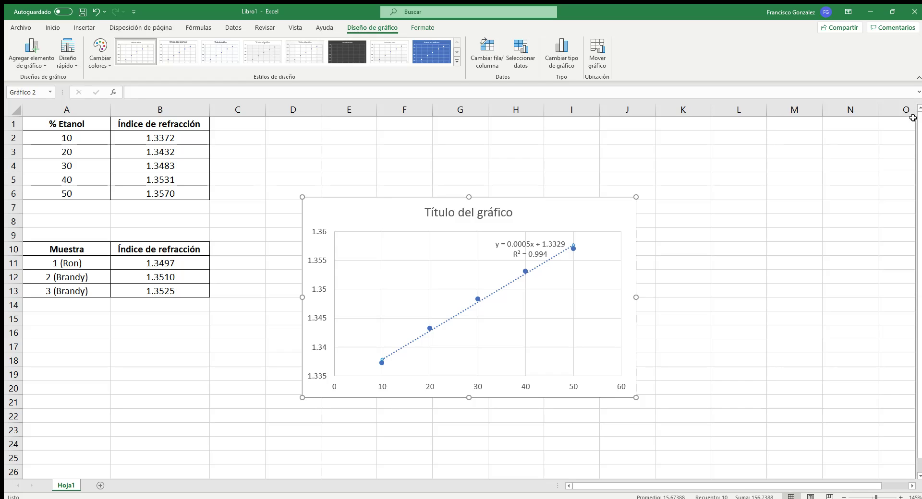
Move the trendline equation label to the upper-left area of the plot and highlight the slope coefficient
click(529, 246)
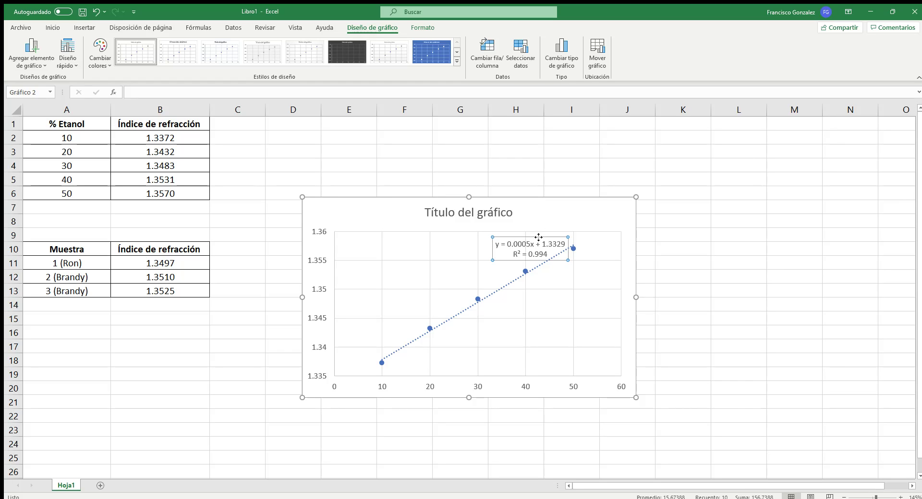
drag(539, 237, 412, 235)
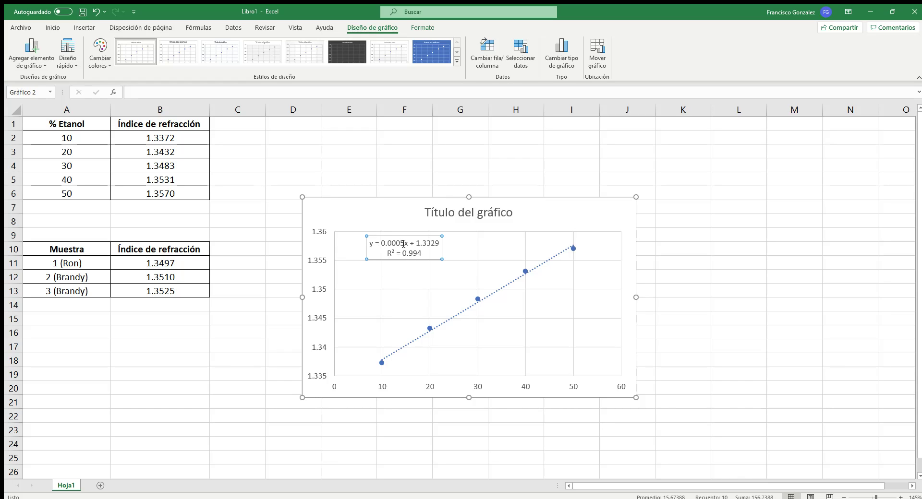
drag(405, 243, 381, 244)
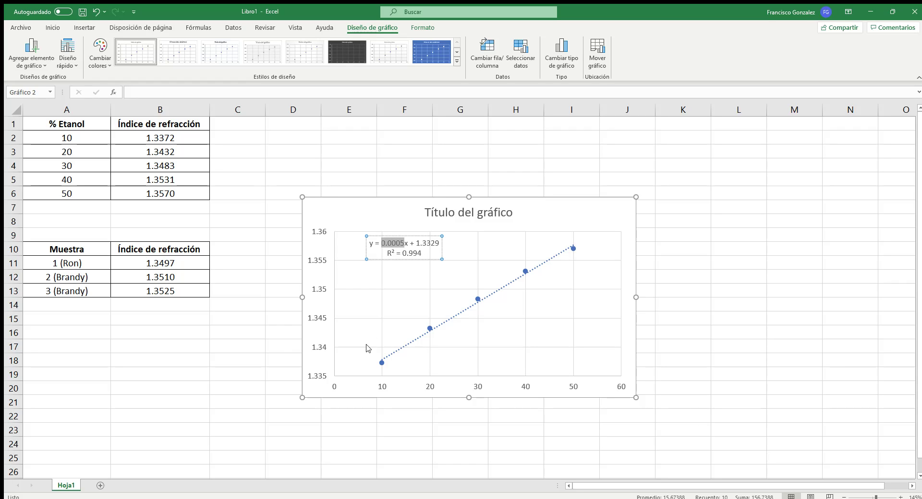
click(732, 286)
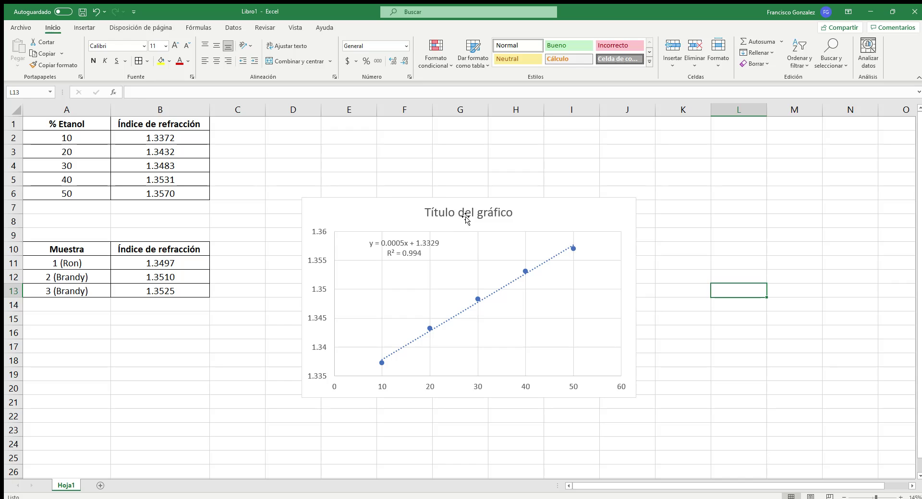
Apply a quick layout with axis titles and a legend to the chart, and delete the legend
click(489, 201)
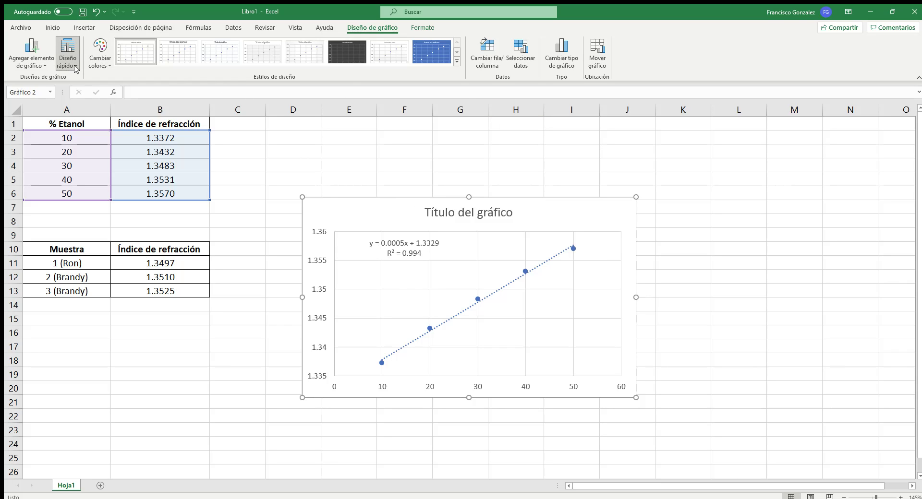
click(75, 67)
click(119, 87)
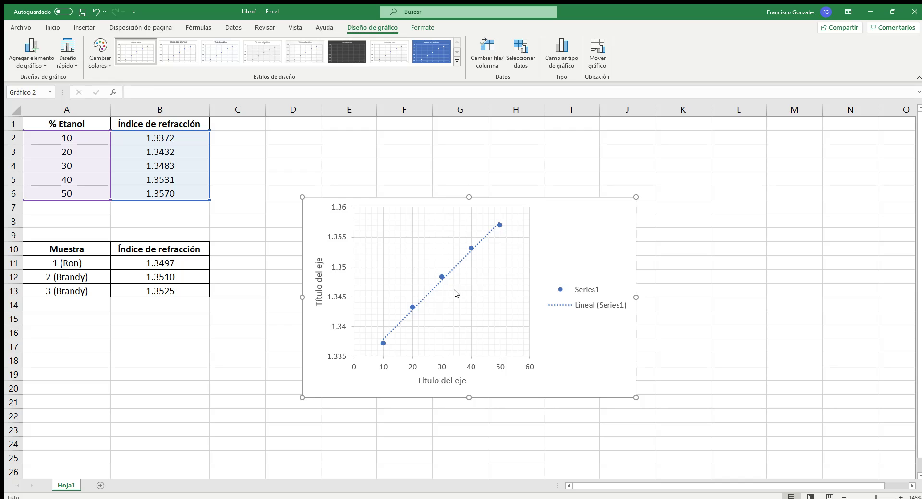
click(591, 305)
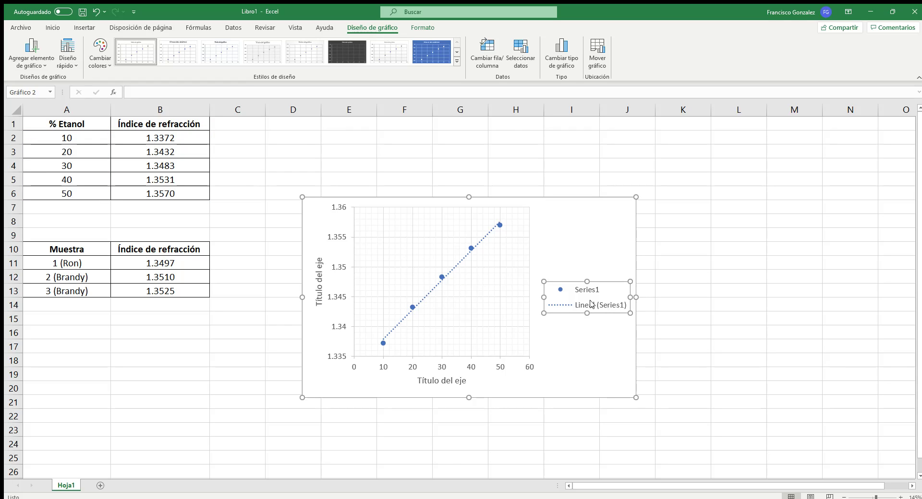
key(Delete)
Delete all horizontal and vertical gridlines from the chart's plot area
click(552, 298)
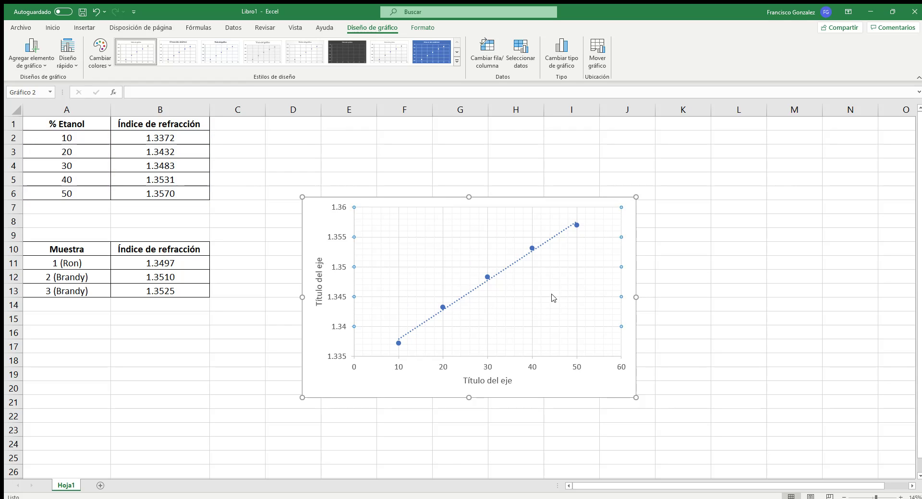
click(552, 297)
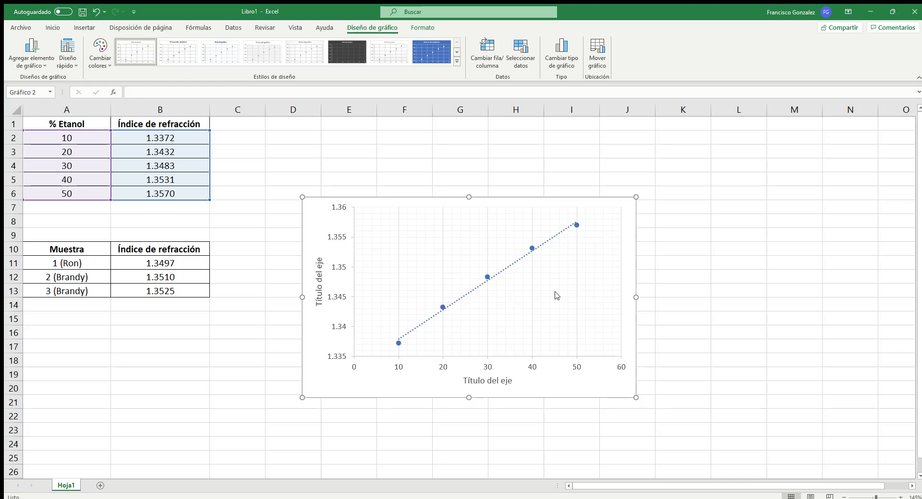
click(556, 296)
click(555, 295)
click(547, 277)
click(547, 277)
click(576, 270)
key(Delete)
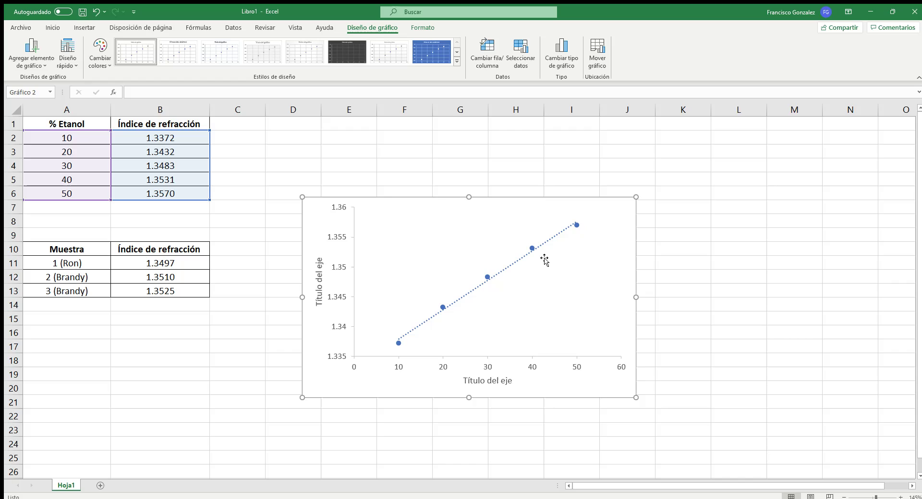
Display the linear trendline's equation and R-squared value on the chart again
click(486, 276)
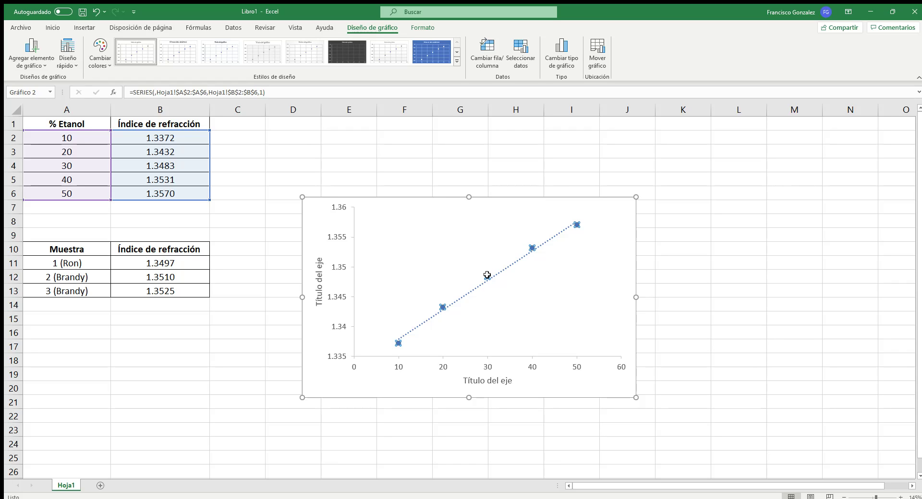
key(Up)
key(ctrl+1)
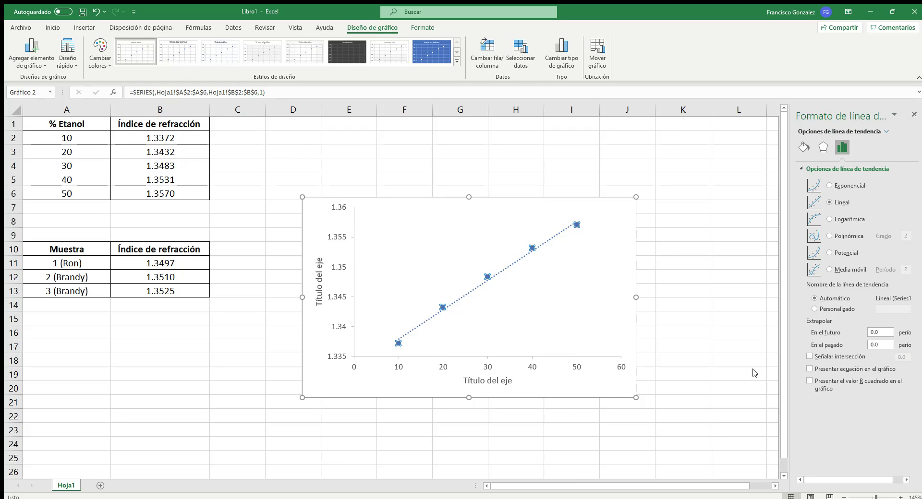
click(809, 369)
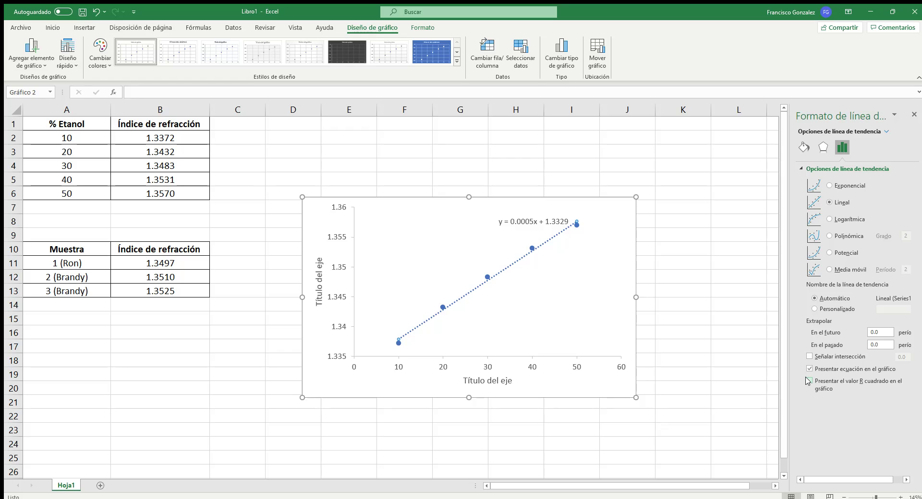
click(809, 381)
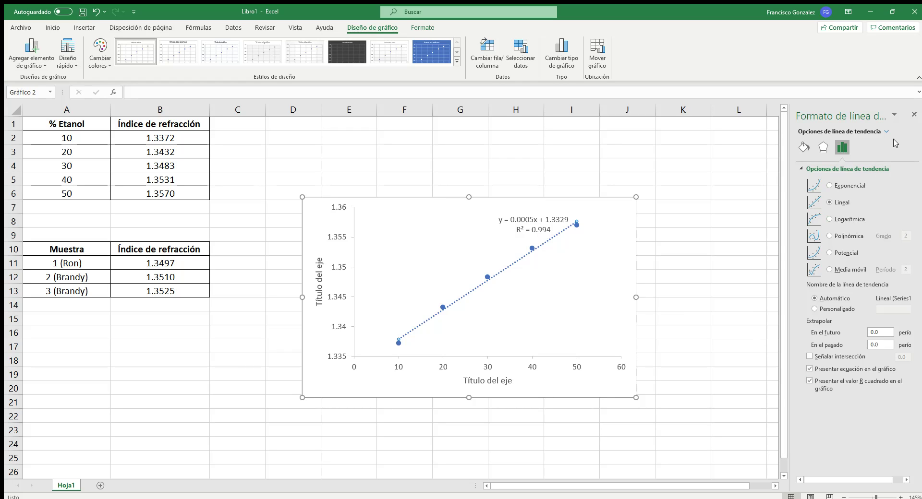
click(913, 115)
Shift the trendline equation label slightly away from the line and format it bold at size 10
click(532, 218)
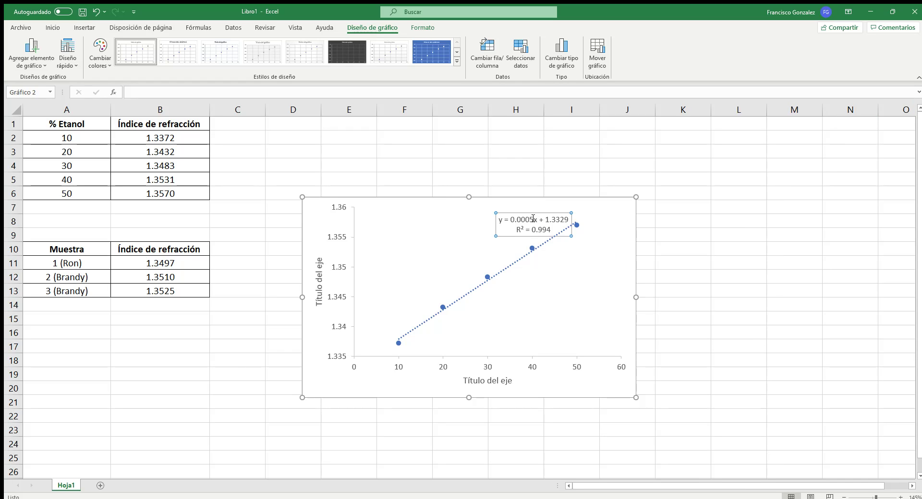
drag(530, 214, 515, 215)
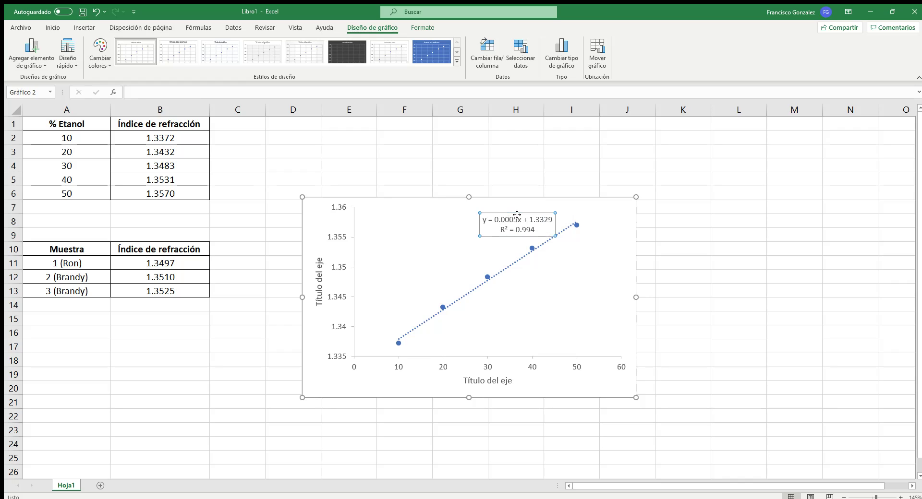
click(59, 27)
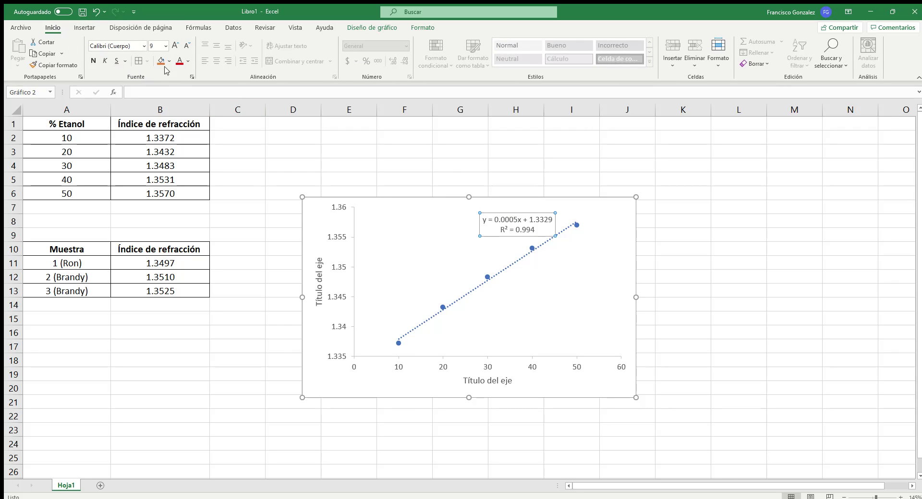
click(94, 61)
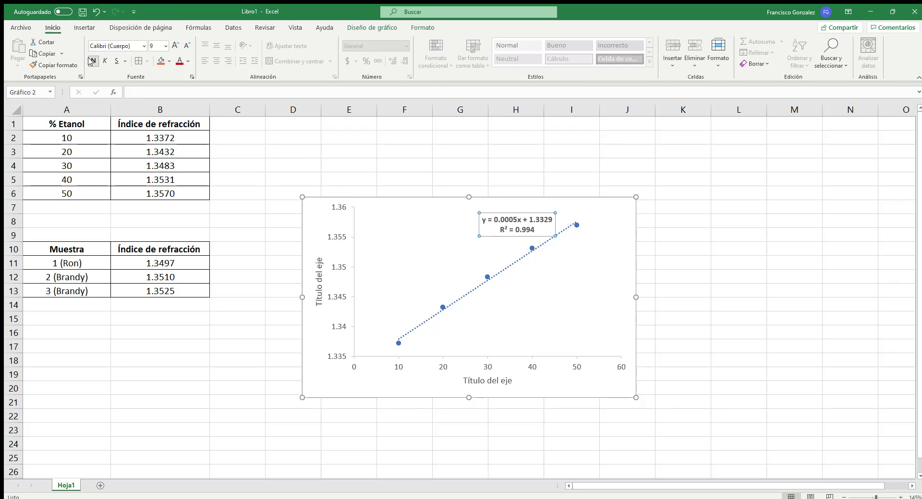
click(176, 44)
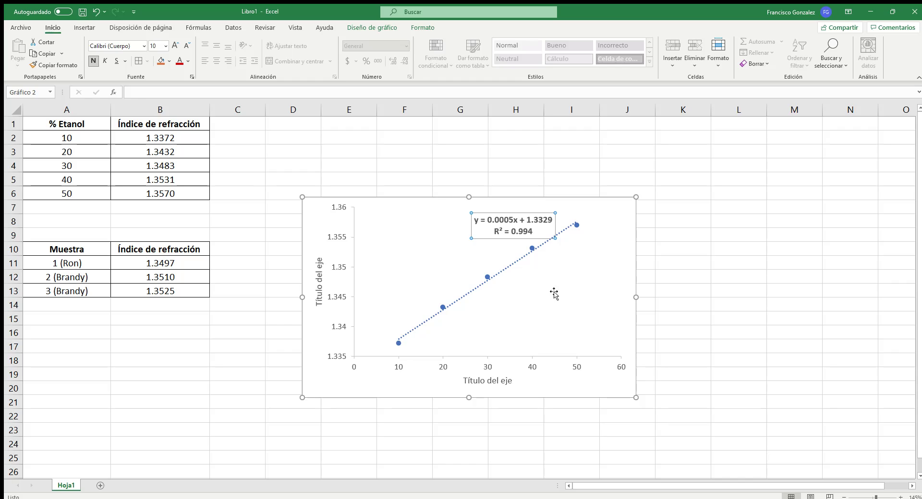
Change the horizontal axis title to "% Etanol"
click(763, 274)
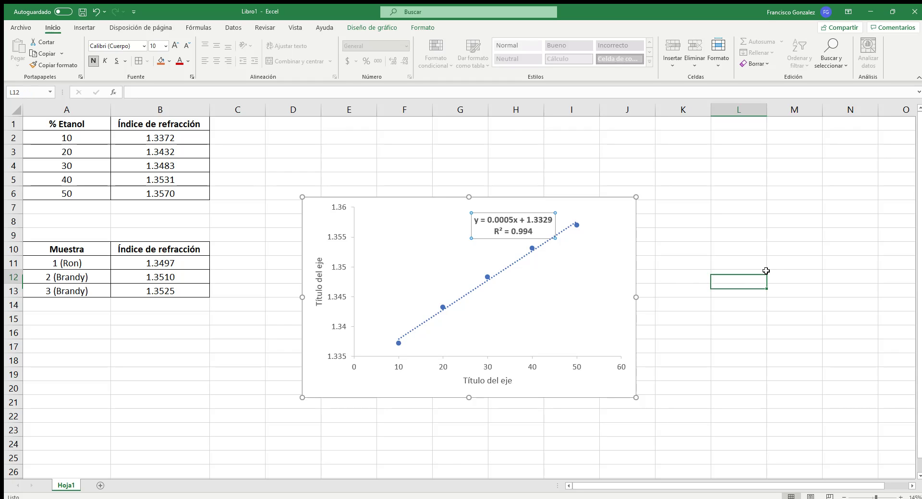
click(512, 235)
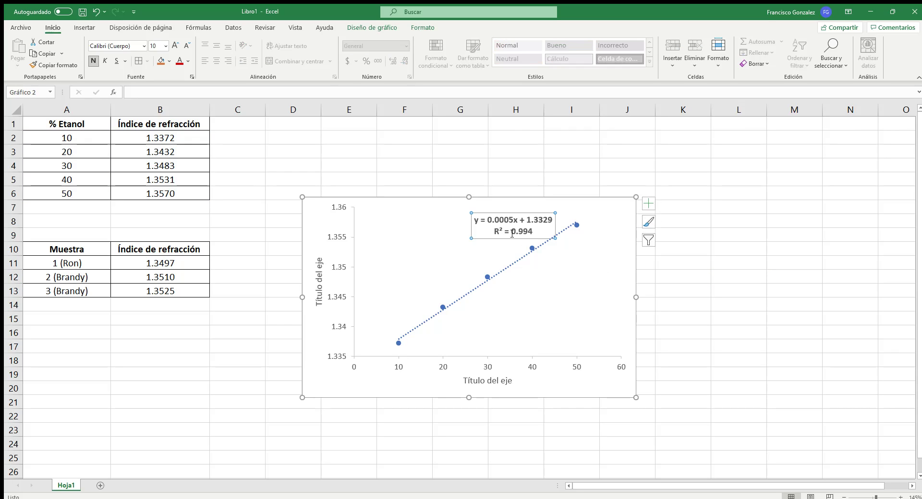
double_click(497, 382)
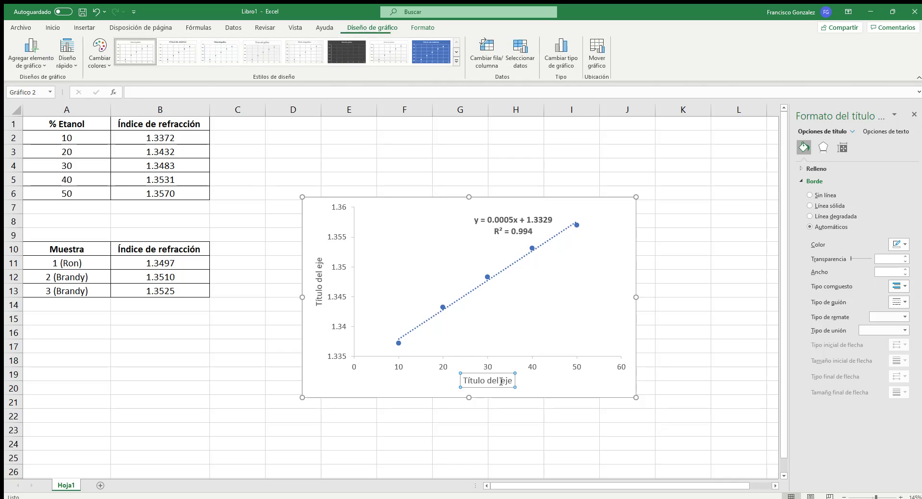
drag(510, 382, 478, 382)
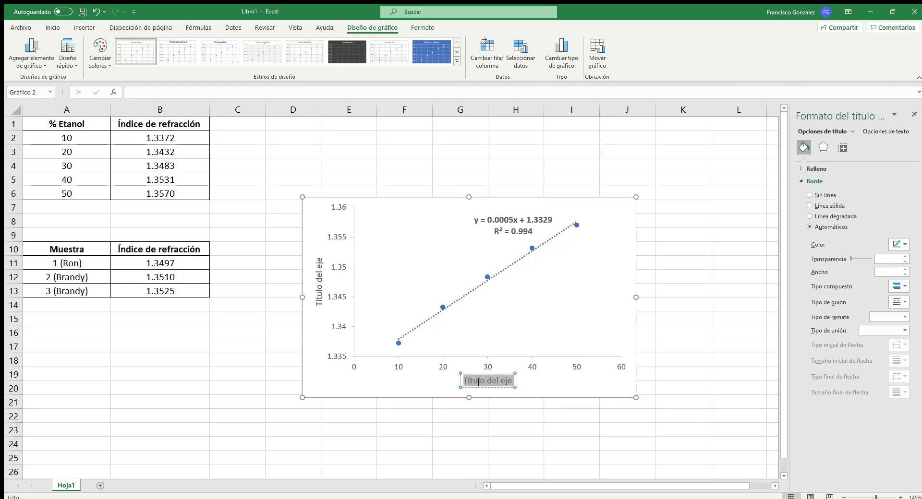
text(%)
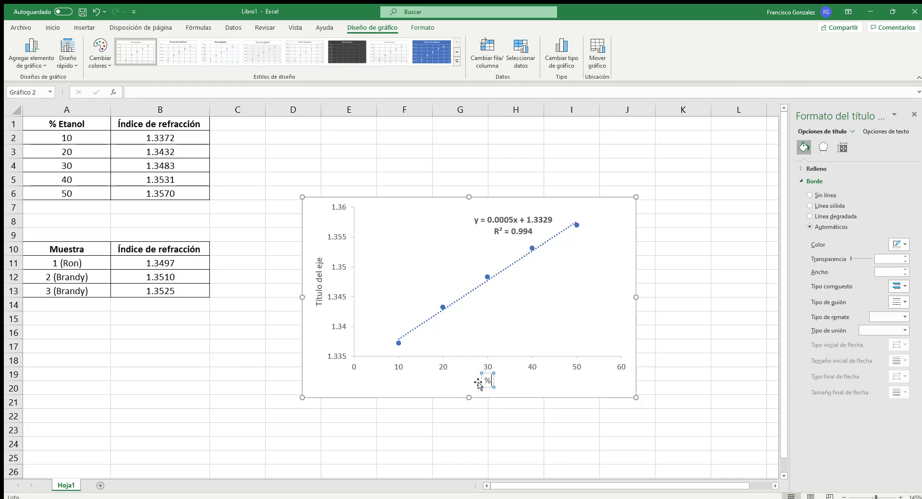
text( Etanol)
click(429, 433)
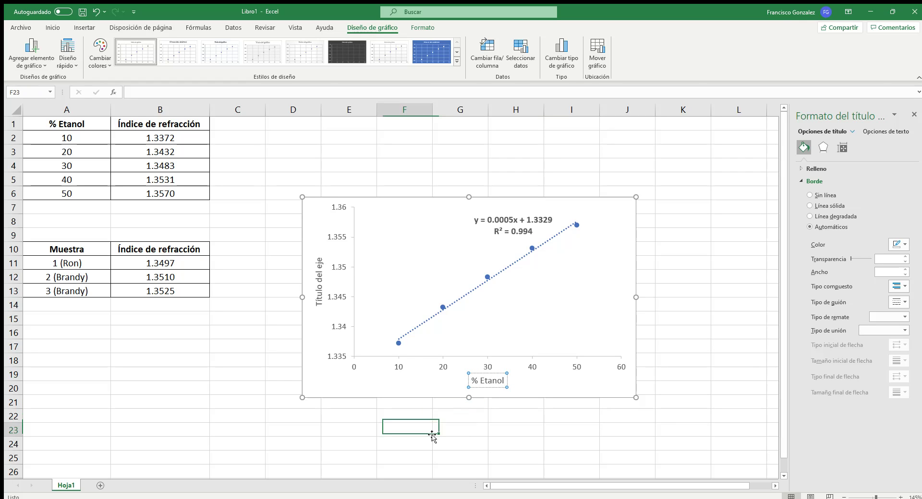
Change the vertical axis title to "Índice de refracción"
click(319, 267)
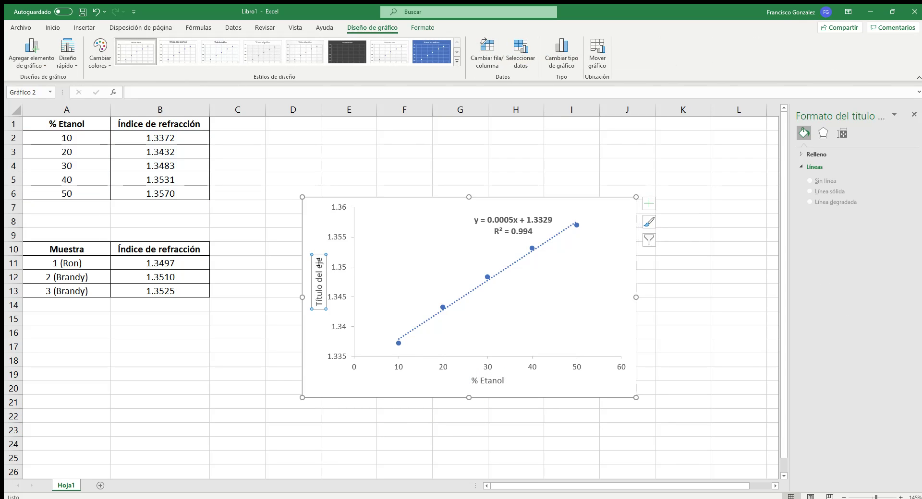
triple_click(319, 262)
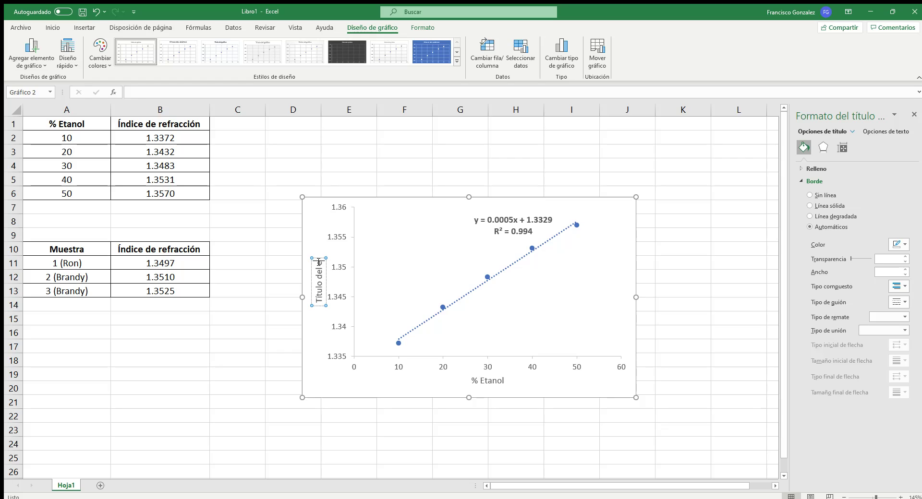
key(BackSpace)
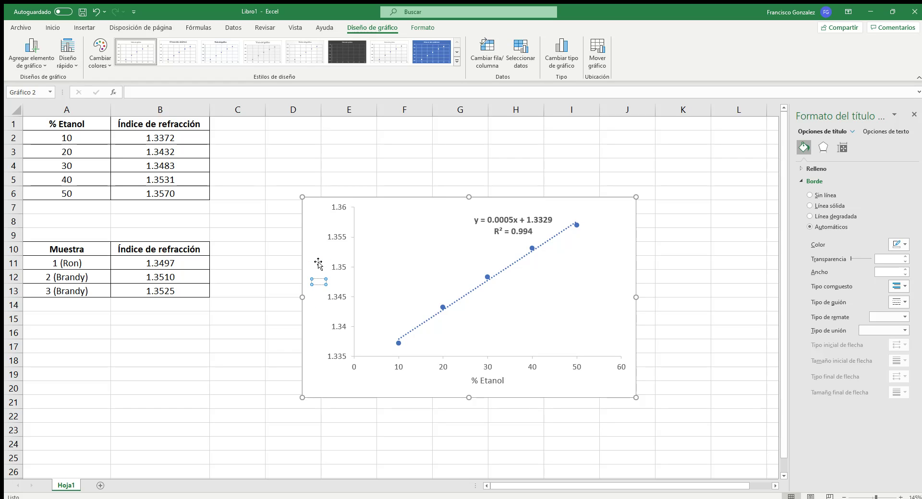
text(Índice de refracci)
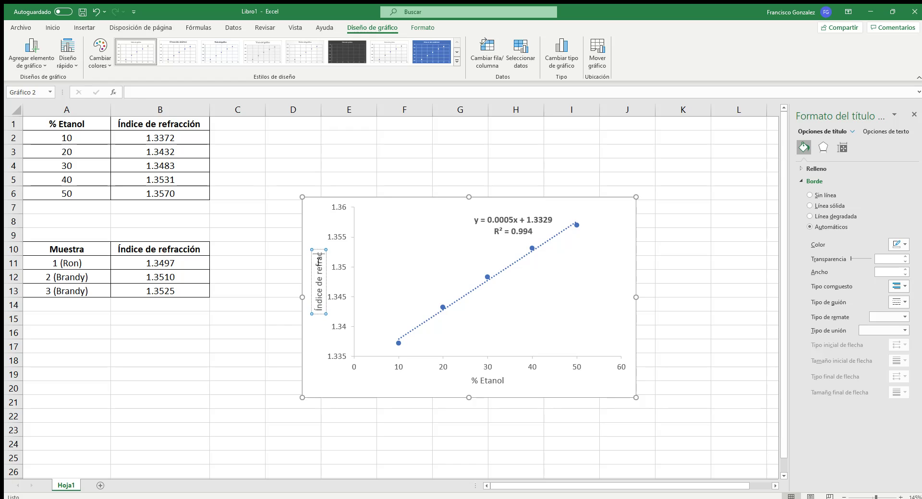
text(ón)
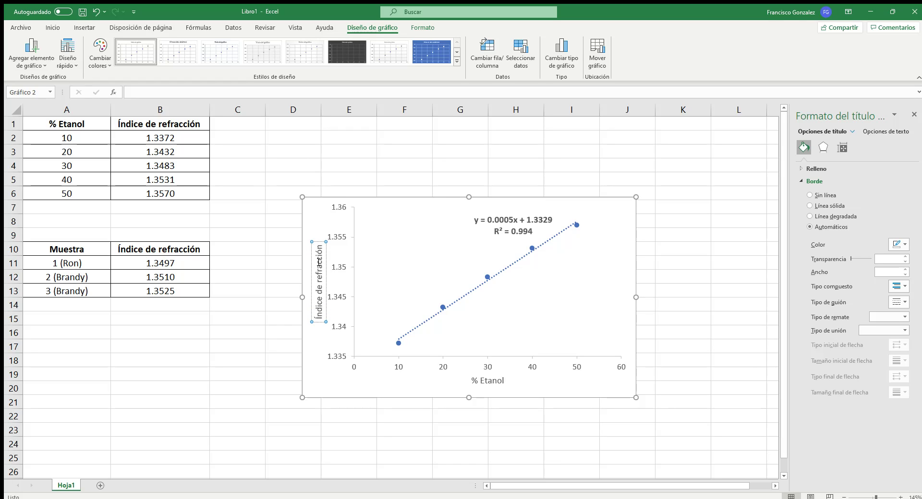
click(704, 308)
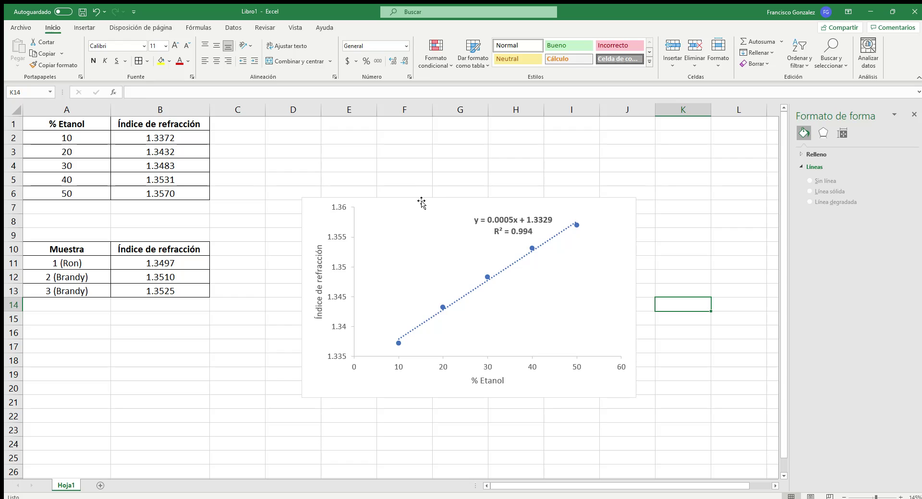
Move the chart up beside the data tables, level with row 1, and close the formatting pane
drag(417, 195, 380, 123)
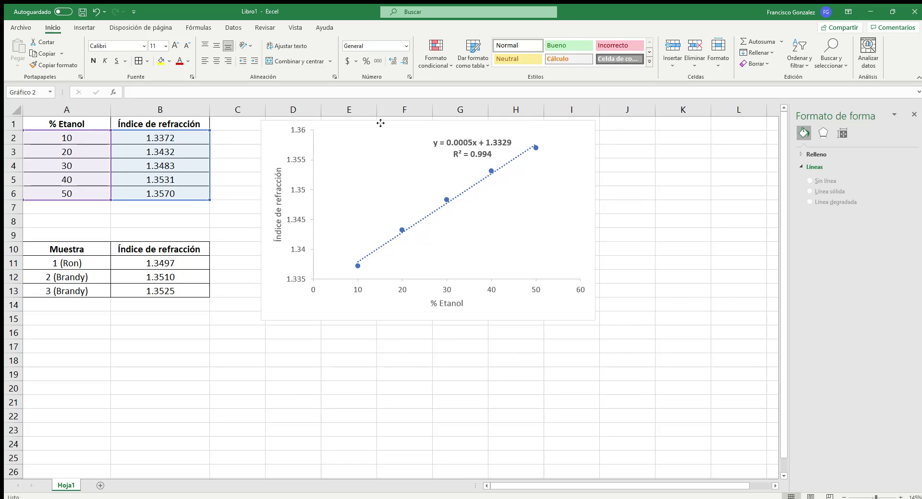
click(661, 262)
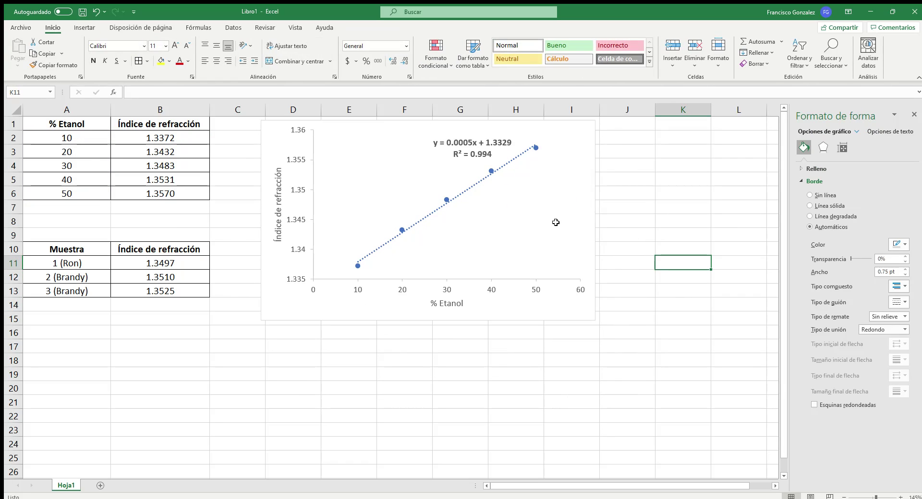
click(479, 147)
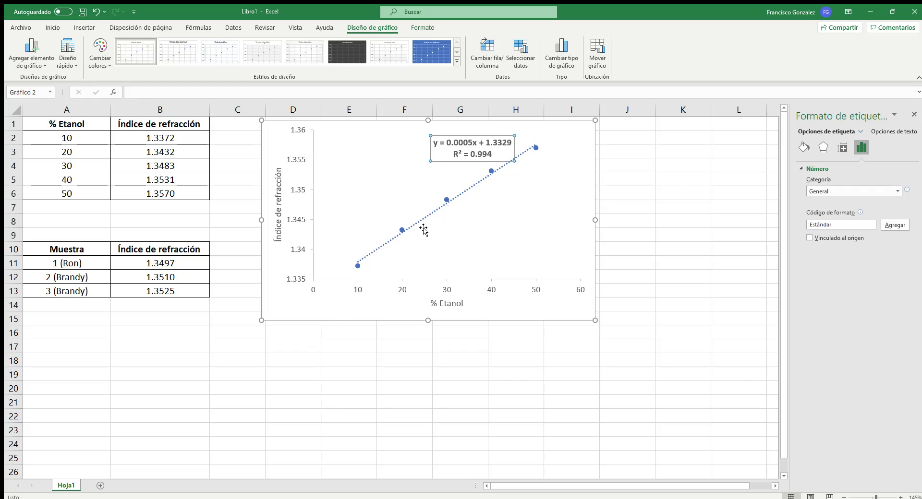
drag(178, 262, 175, 290)
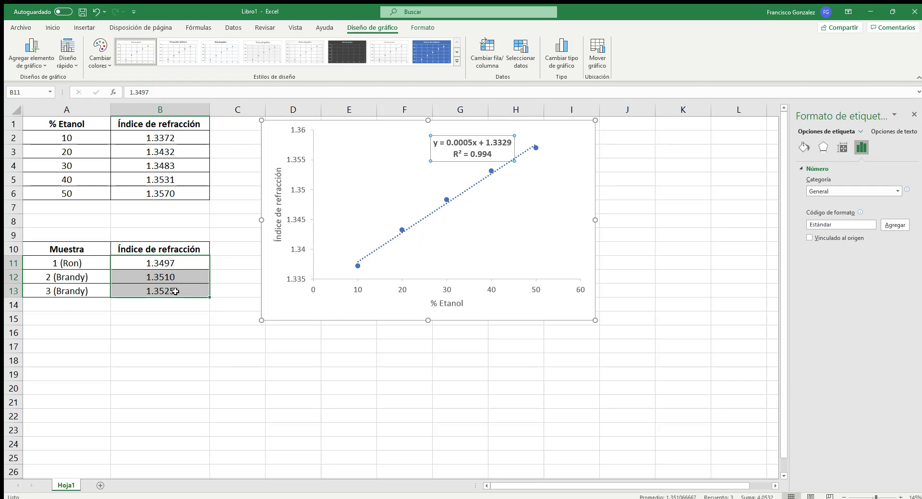
click(913, 114)
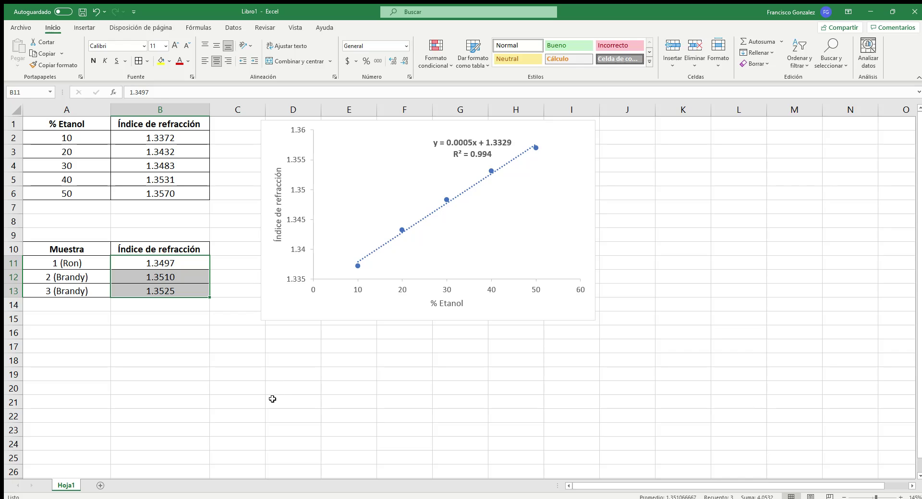
click(293, 353)
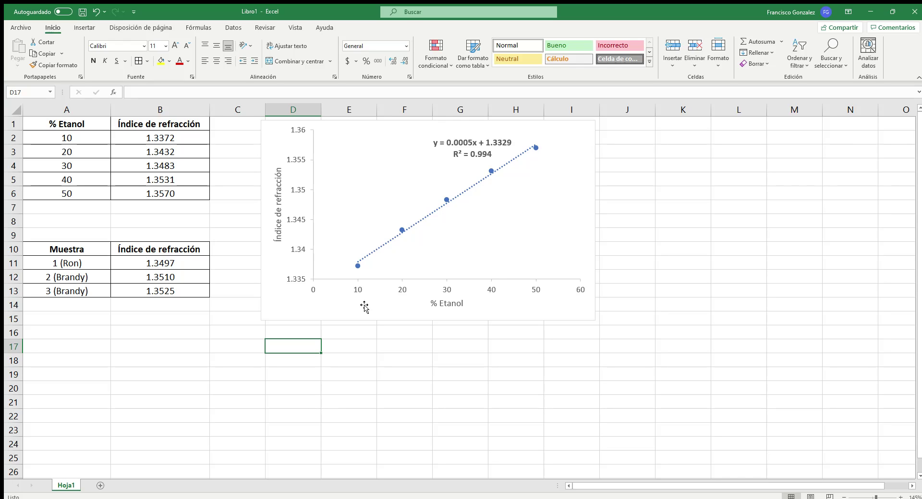
click(297, 191)
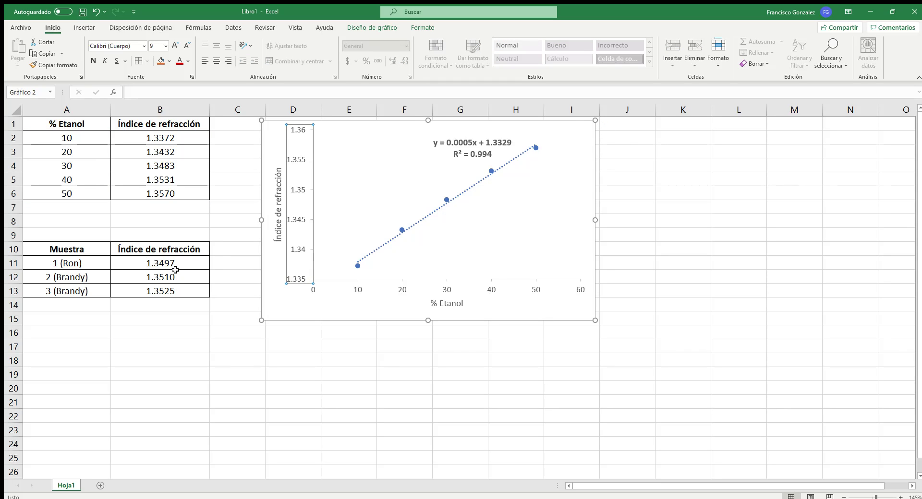
click(446, 303)
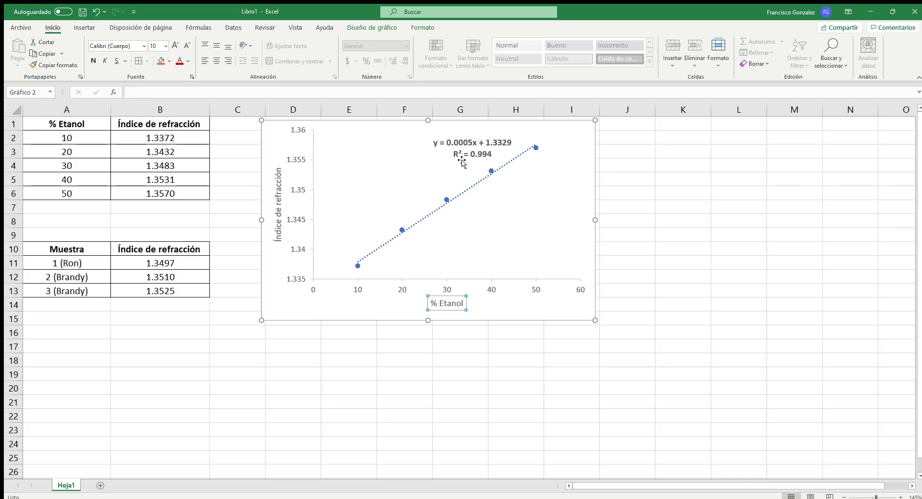
click(475, 143)
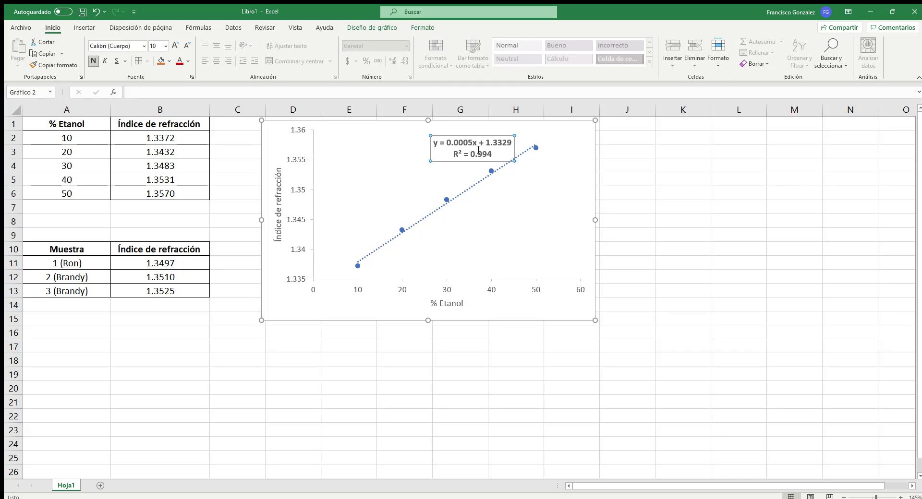
drag(473, 144, 477, 143)
Write the rearranged trendline equation X=Y-1.3329/0.0005 in cell E17, below the chart
click(351, 348)
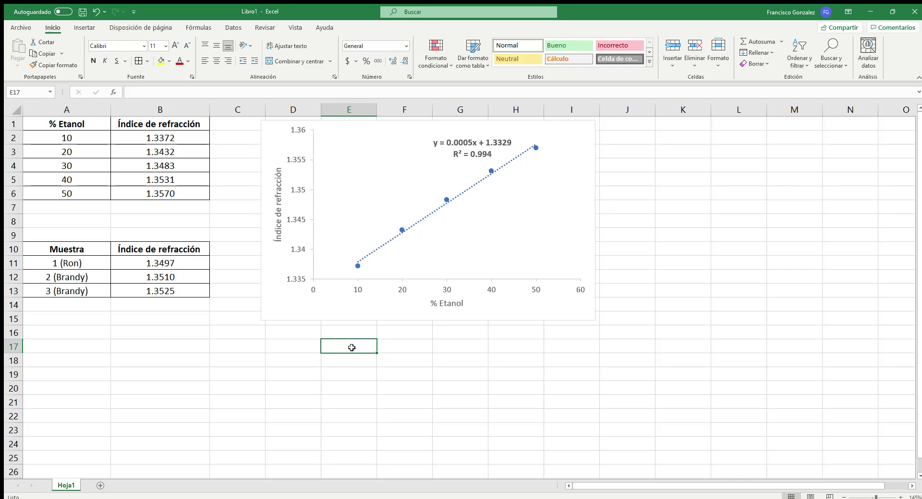
text(X)
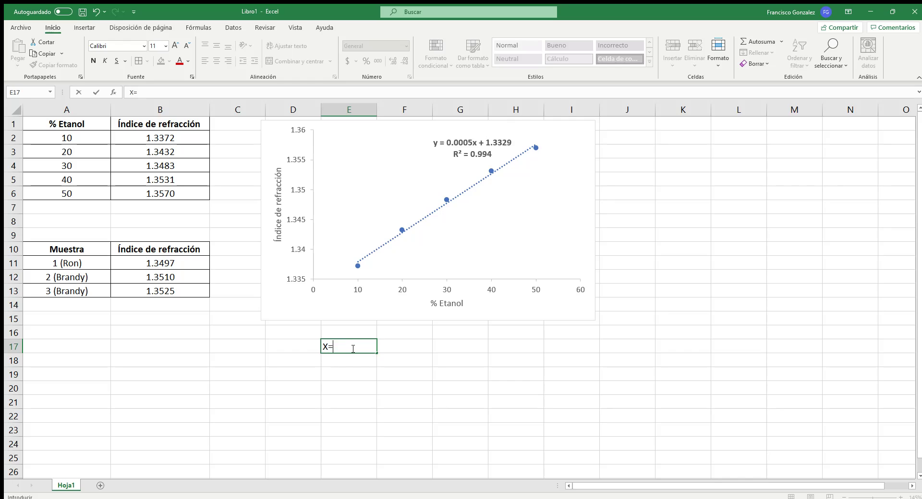
text(=Y-1.33)
text(29/0.0)
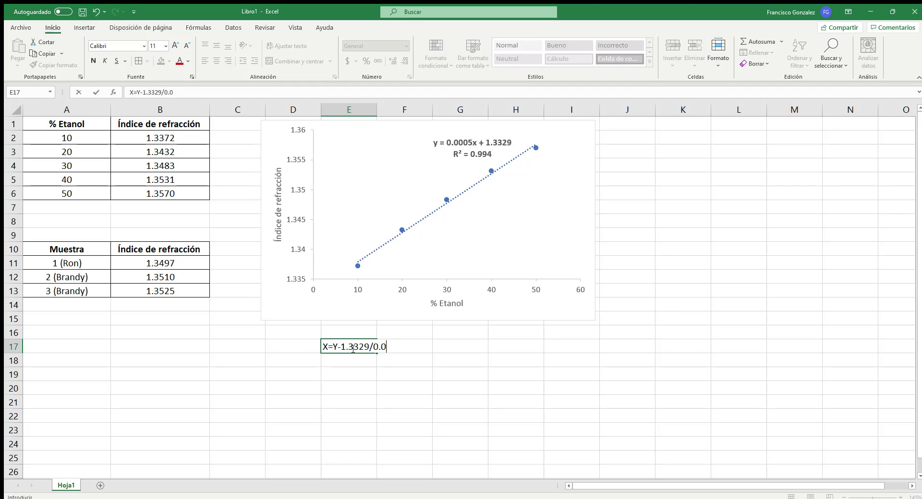
text(005)
click(333, 346)
text())
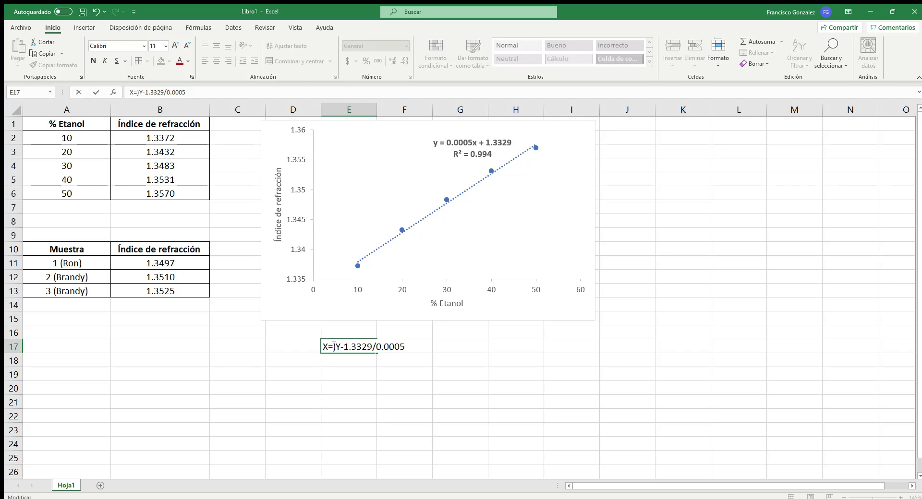
key(BackSpace)
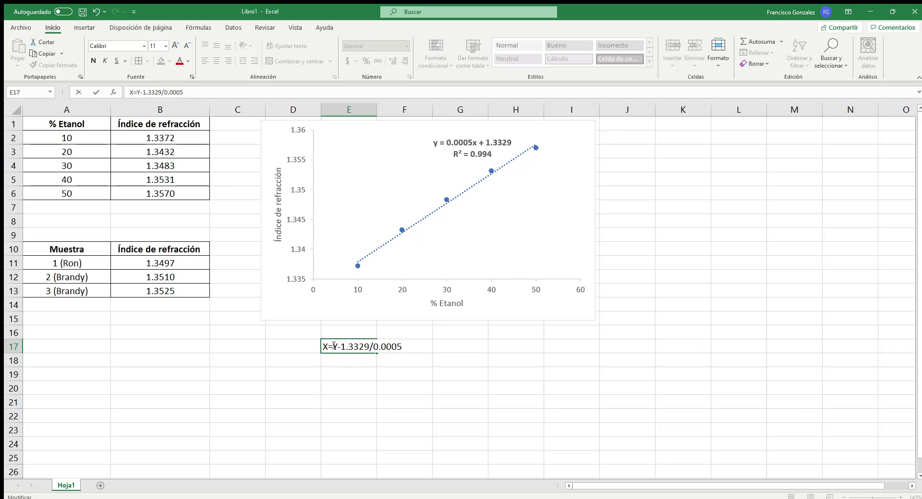
key(Return)
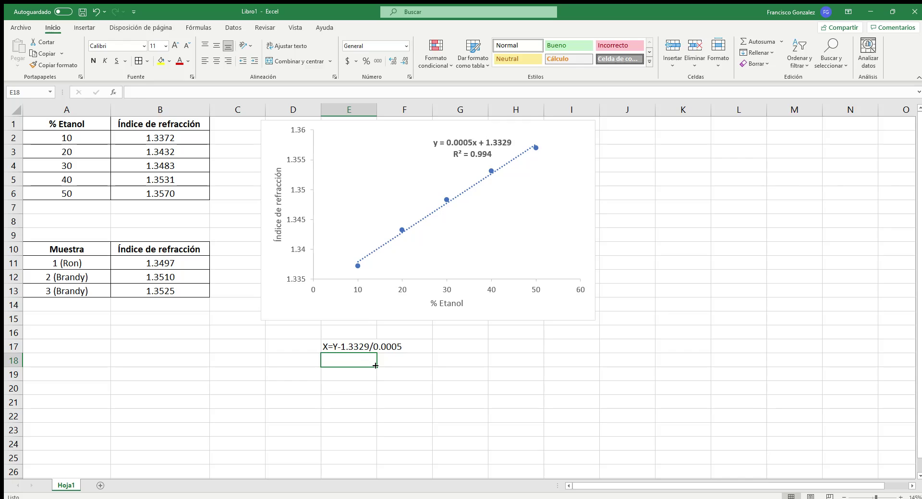
click(332, 344)
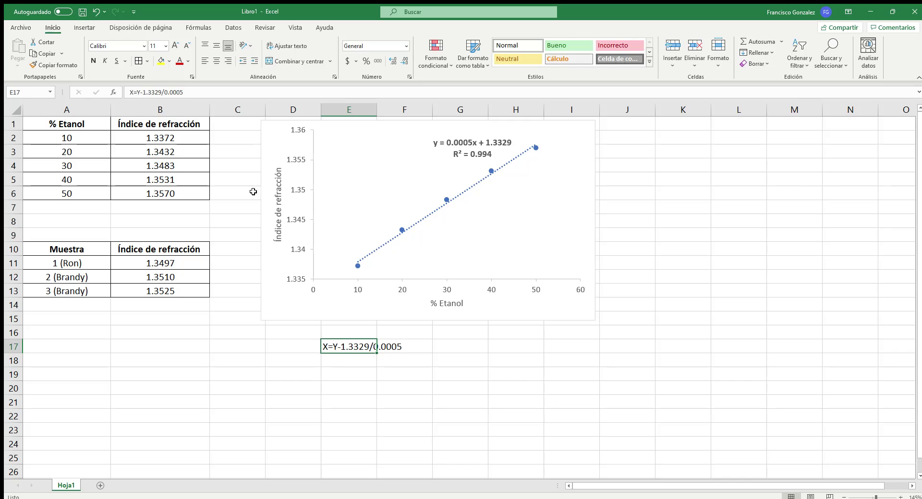
Shift the chart away from column C and enter =(B11-1.3329)/(0.0005) in C11 for sample 1 (Ron)
drag(299, 124, 399, 113)
click(231, 262)
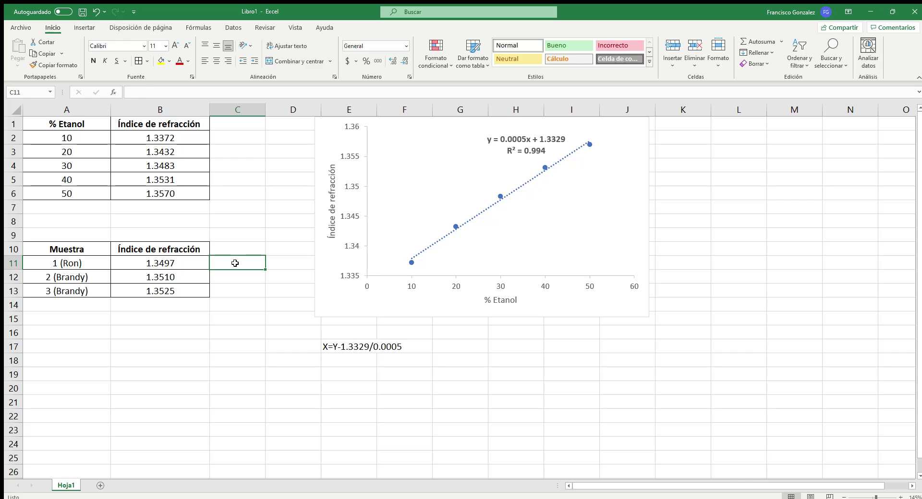
text(=)
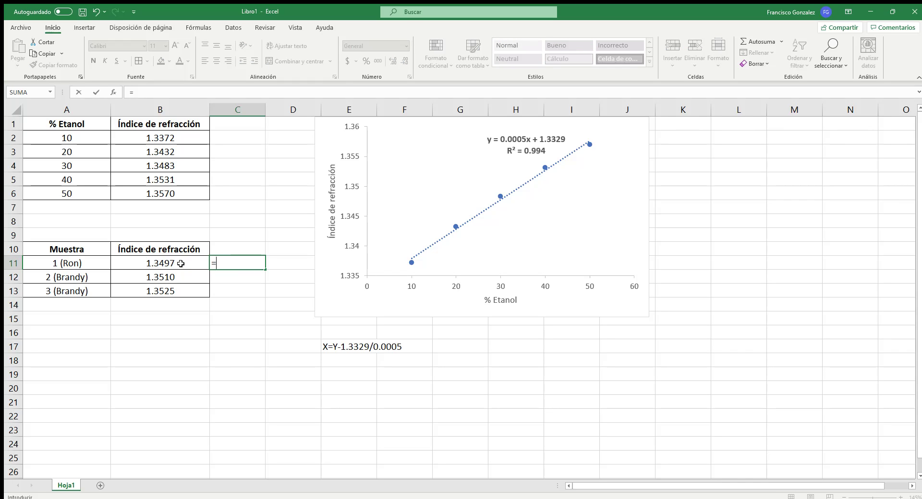
text(()
click(180, 262)
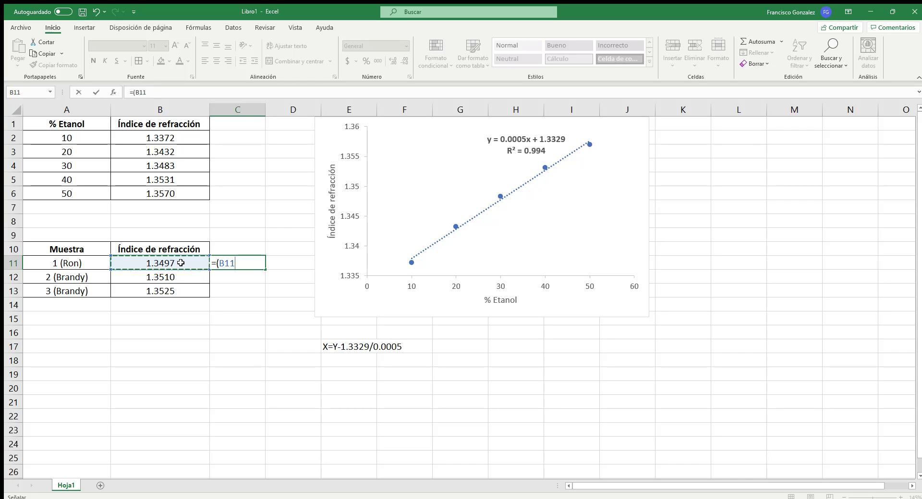
text(-)
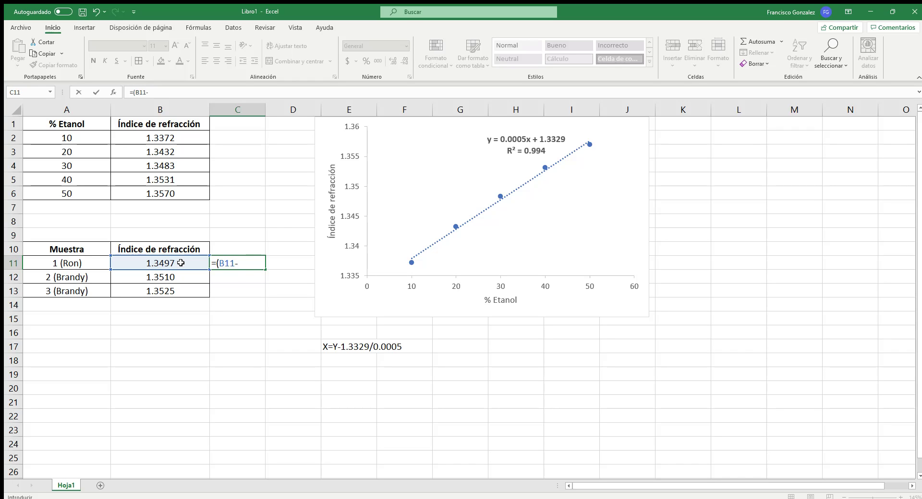
text(1.3329)/(0.000)
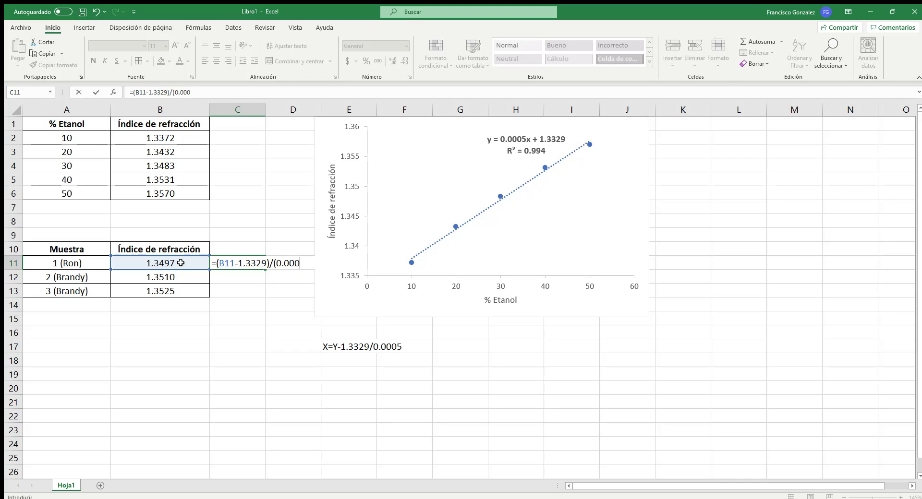
text(5))
key(Return)
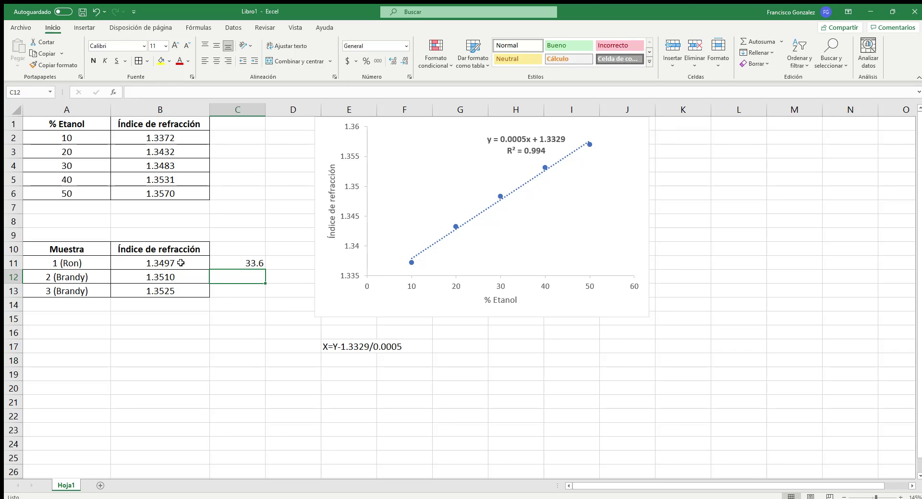
Fill the C11 formula down to C13 for both Brandy samples and enter the header "% Etanol" in C10
click(230, 265)
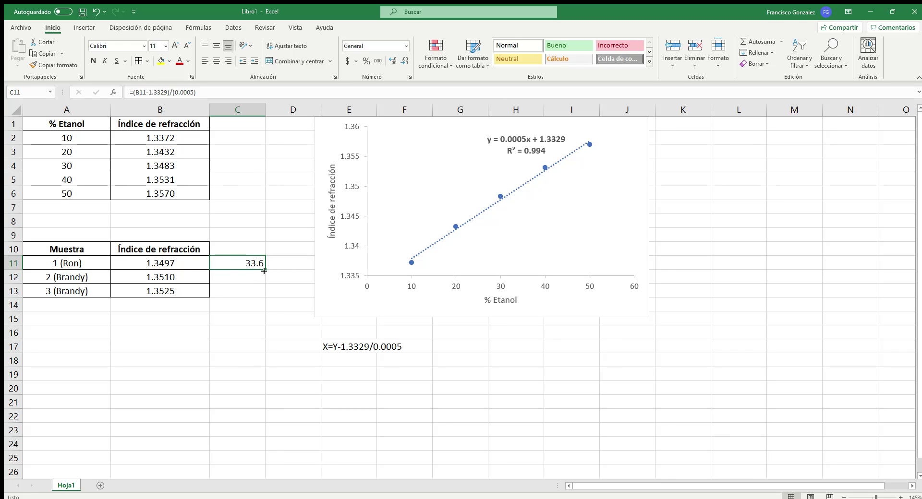
drag(264, 270, 262, 292)
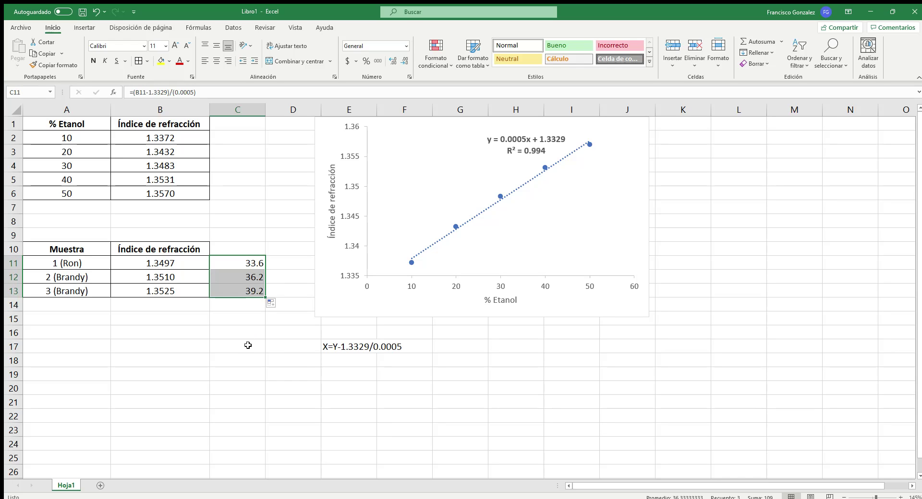
click(257, 248)
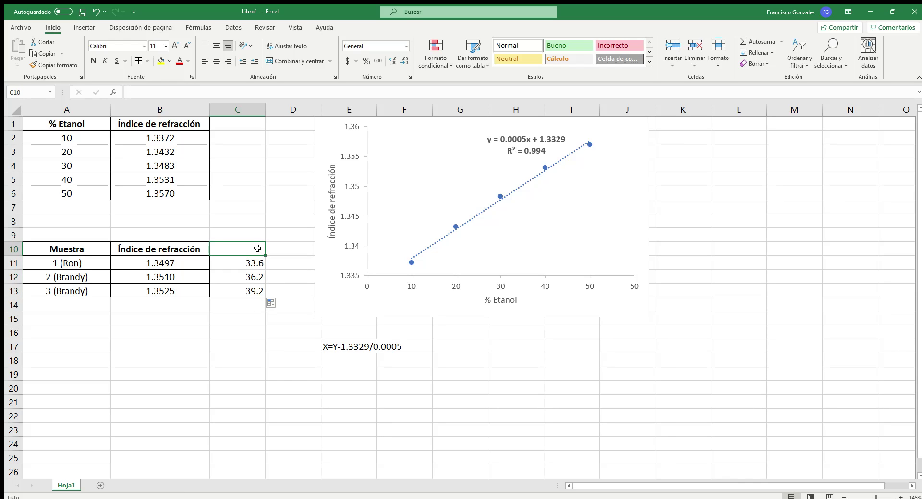
text(% )
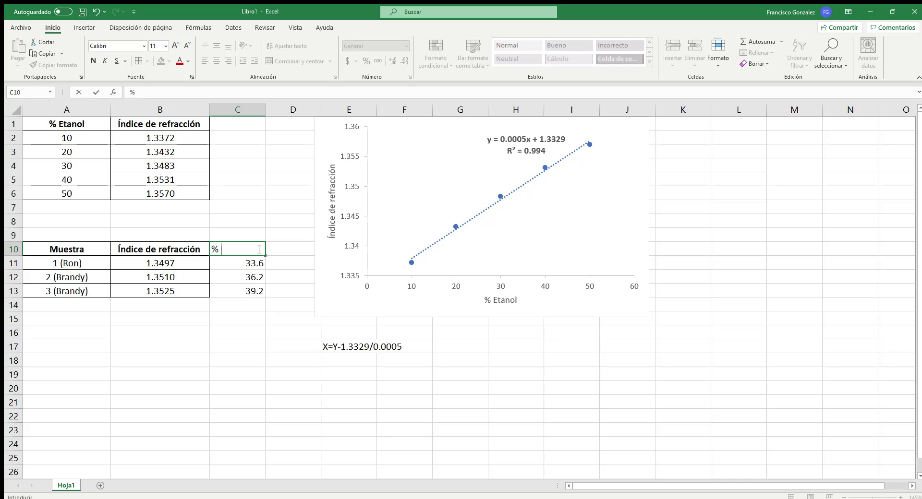
text(Etanol)
click(257, 329)
Make the "% Etanol" header in C10 bold and centered
click(251, 245)
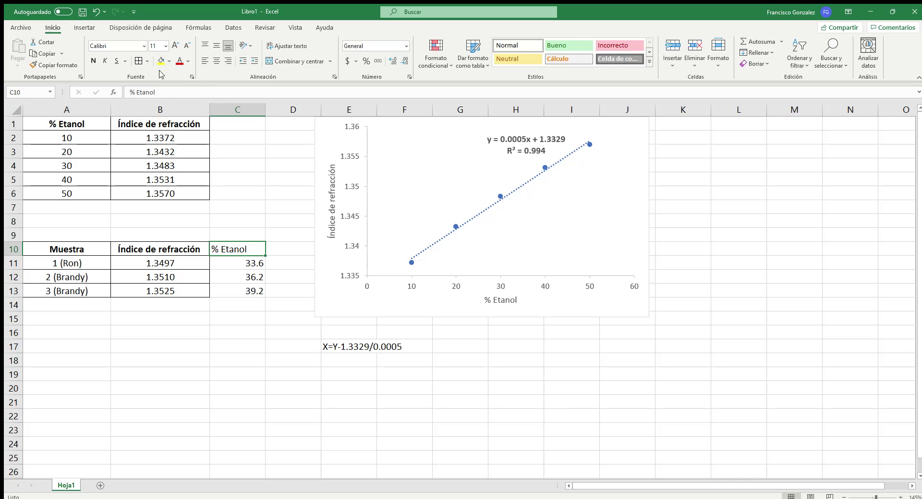
click(93, 61)
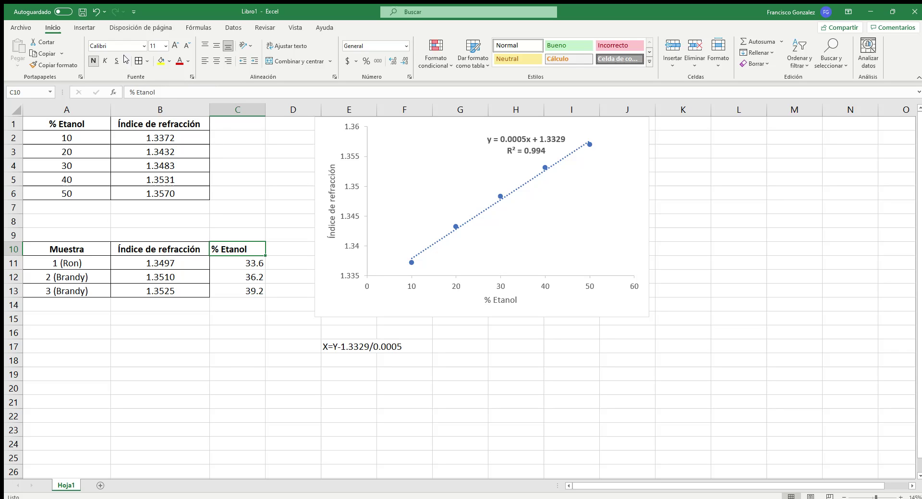
click(216, 61)
Add cell borders to C10:C13 and center the calculated ethanol percentages
click(242, 267)
drag(242, 273, 243, 288)
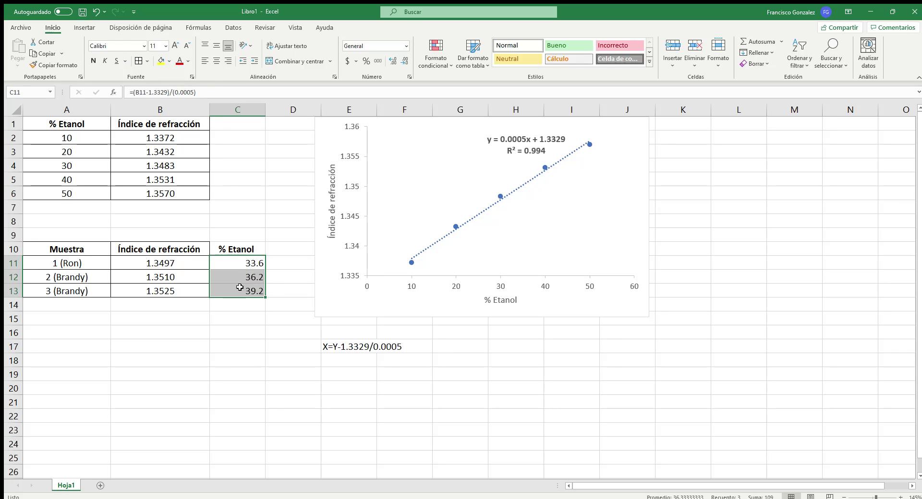
drag(236, 247, 240, 295)
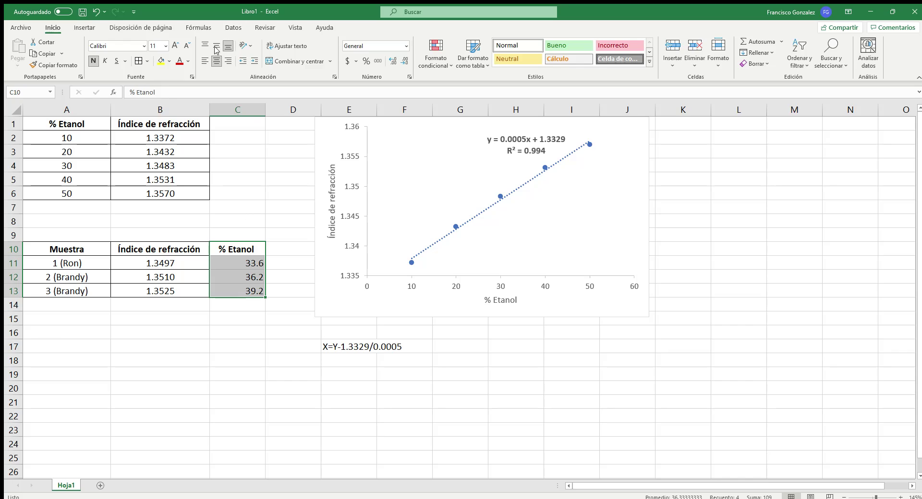
click(138, 61)
click(217, 61)
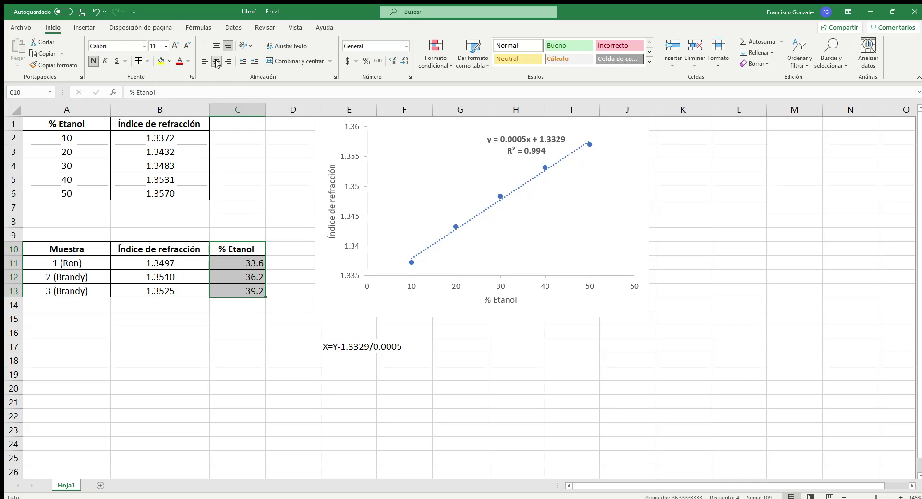
click(217, 62)
click(217, 61)
click(255, 341)
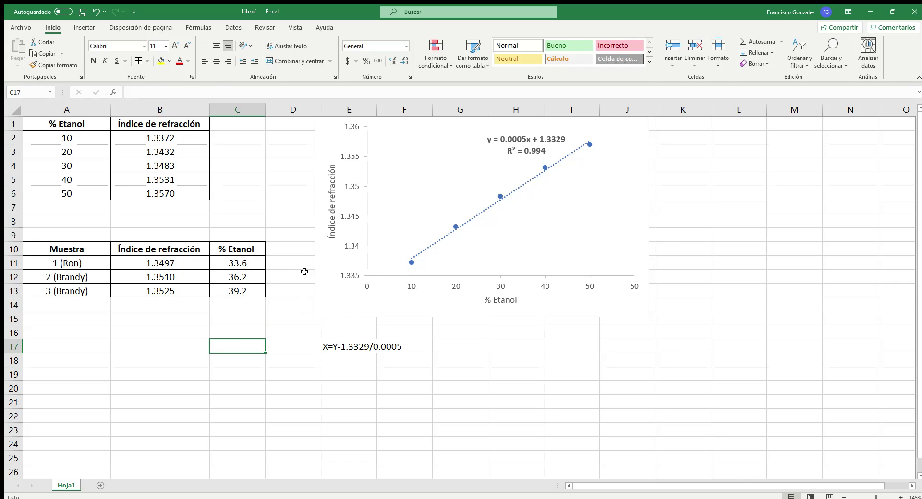
Examine the calibration points, the 50 % Etanol row and refractive indices B2:B6, together with the rearranged equation in E17
click(412, 263)
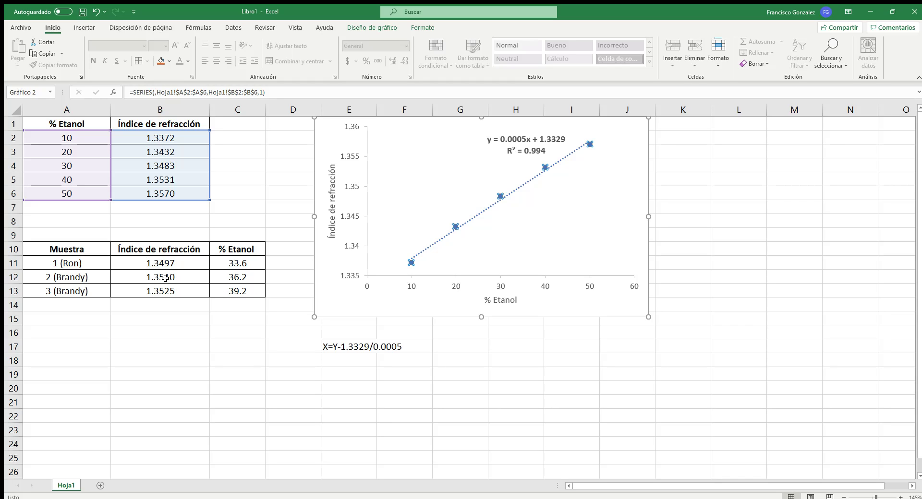
click(169, 211)
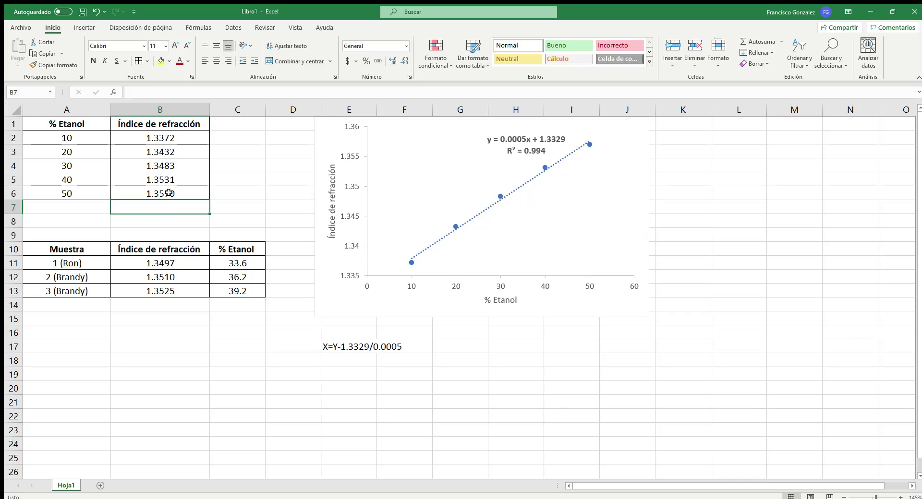
click(169, 193)
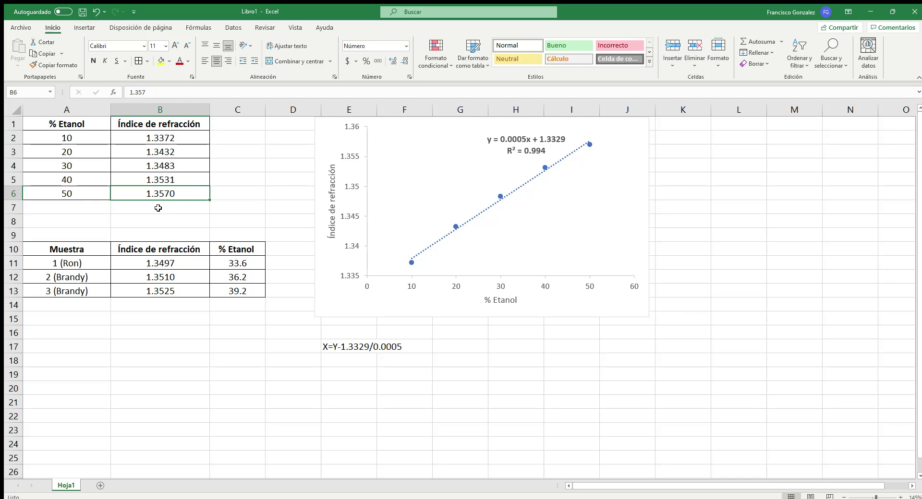
click(359, 342)
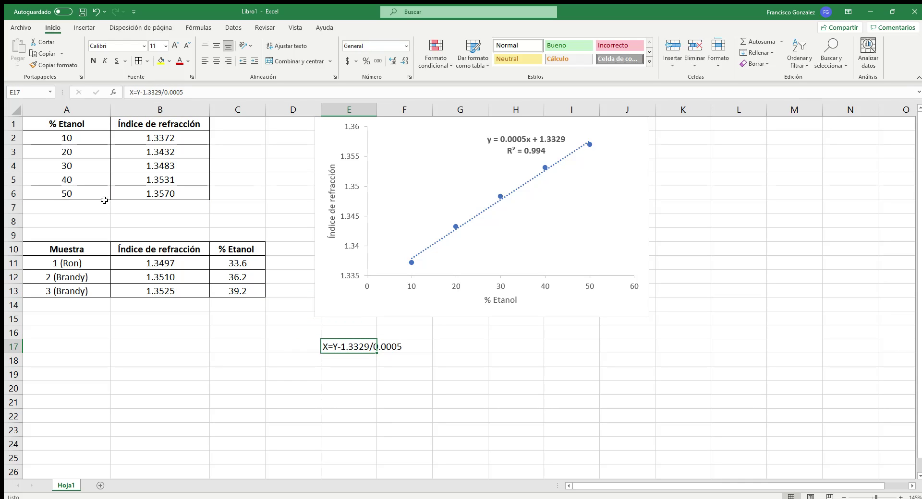
click(69, 206)
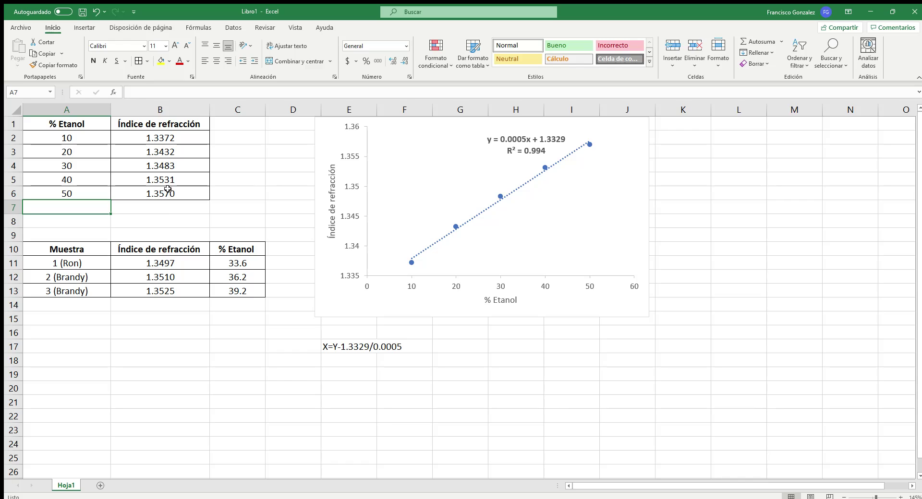
click(167, 206)
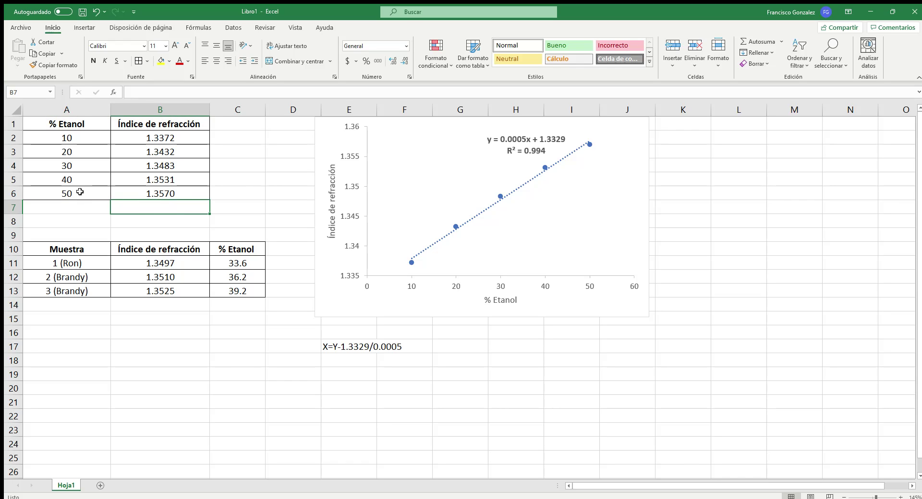
drag(79, 192, 137, 193)
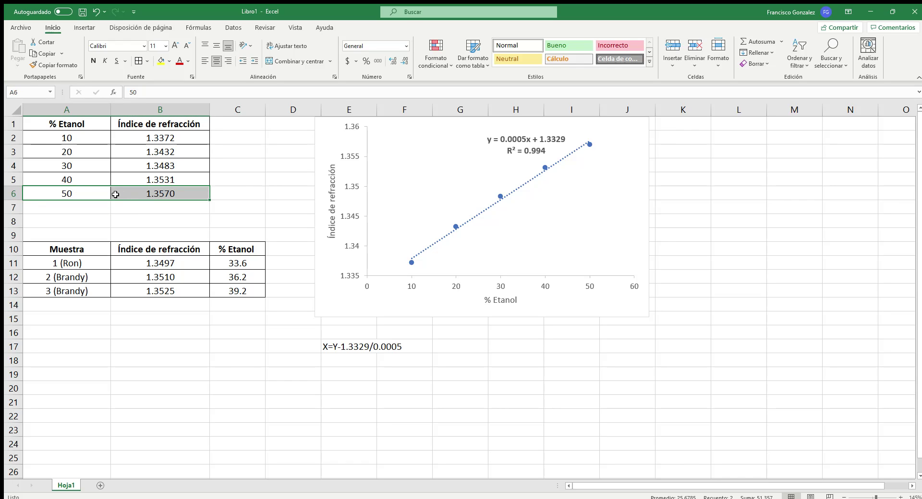
click(86, 192)
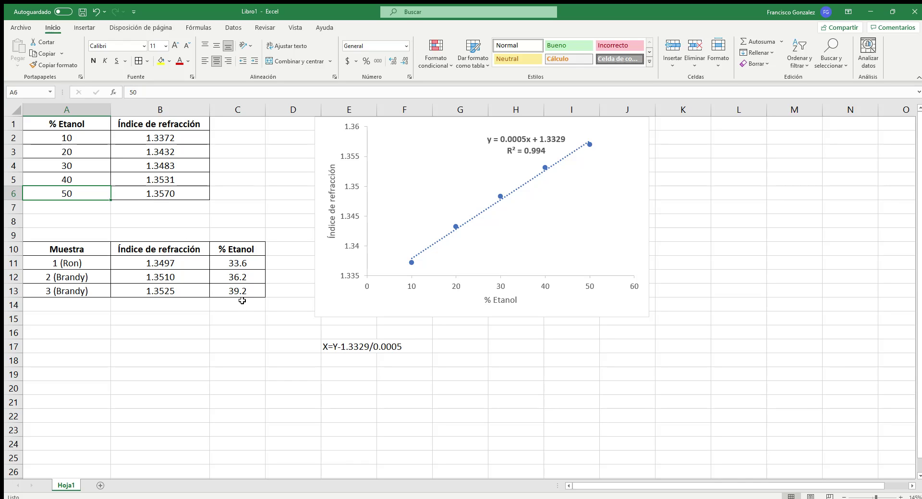
drag(174, 139, 174, 197)
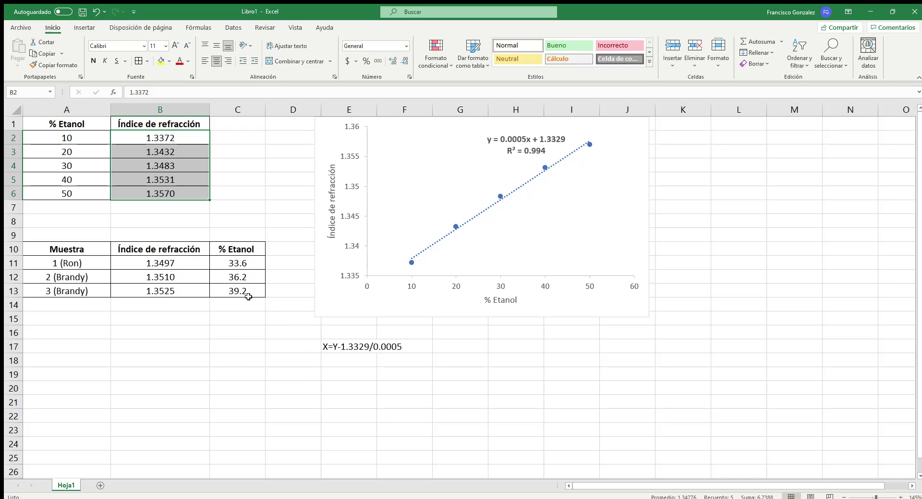
Make the calculated ethanol percentages in C11:C13 bold
drag(240, 264, 240, 290)
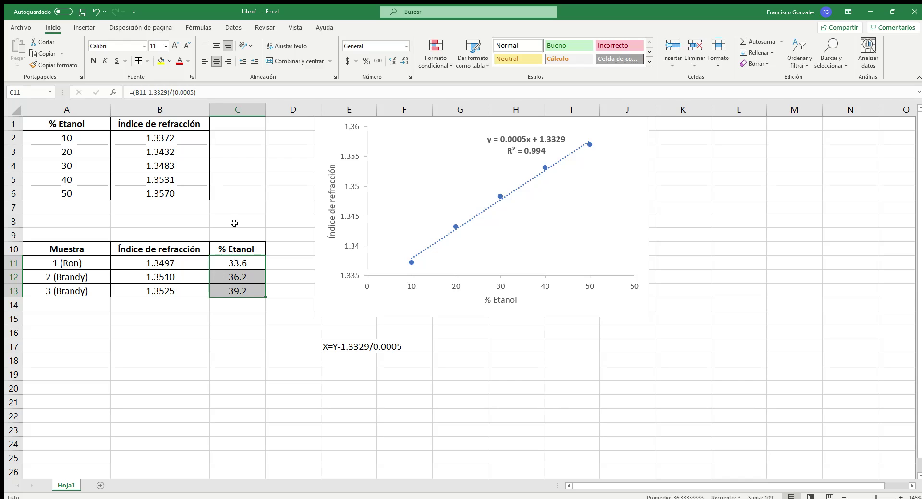
click(93, 61)
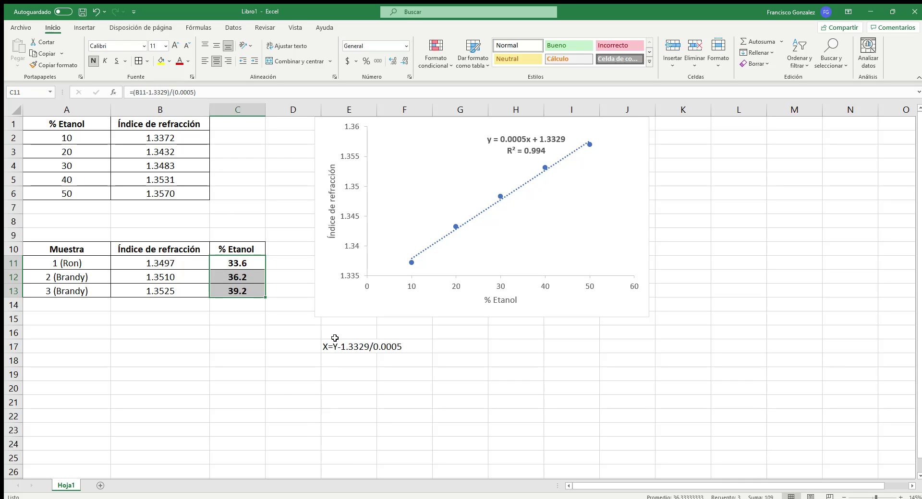
click(231, 308)
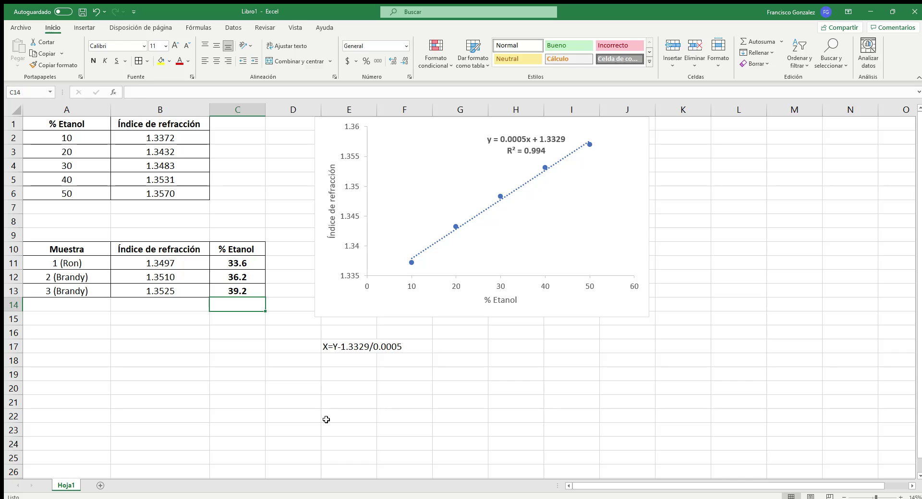
key(Up)
key(Up)
key(Up)
key(Up)
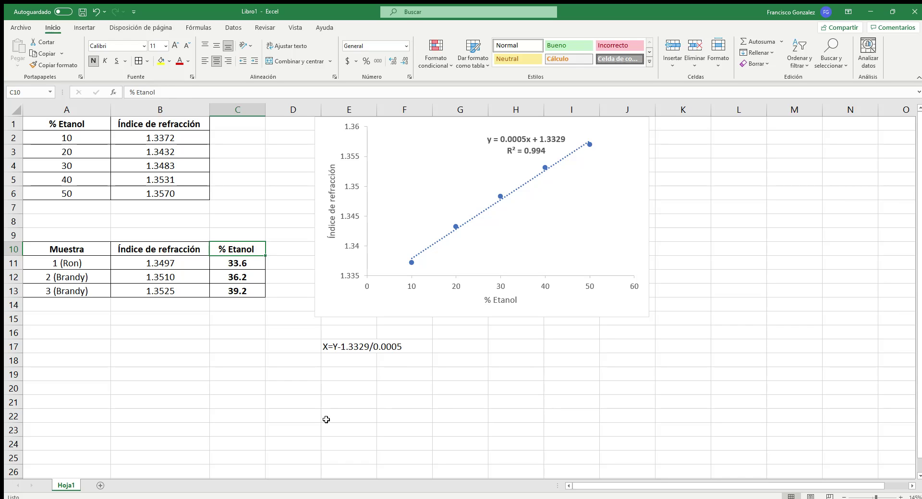
key(Down)
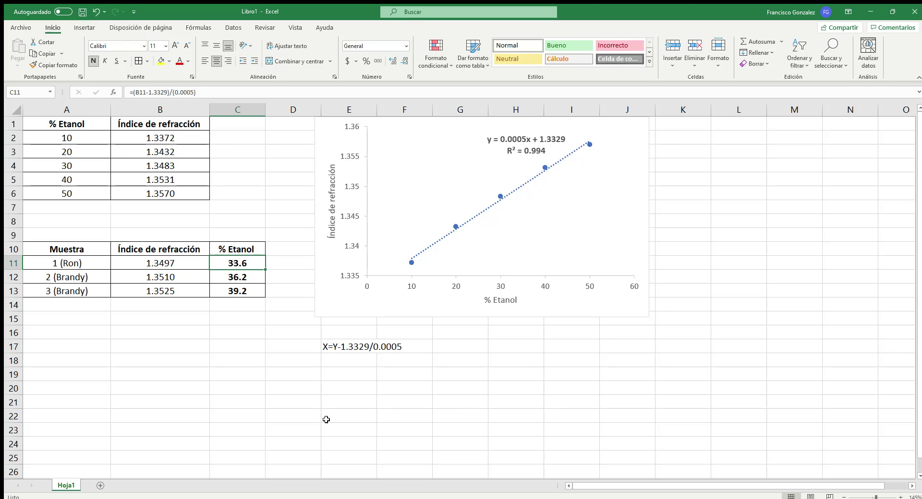
Examine the trendline, its equation and the R² value on the calibration chart
click(538, 152)
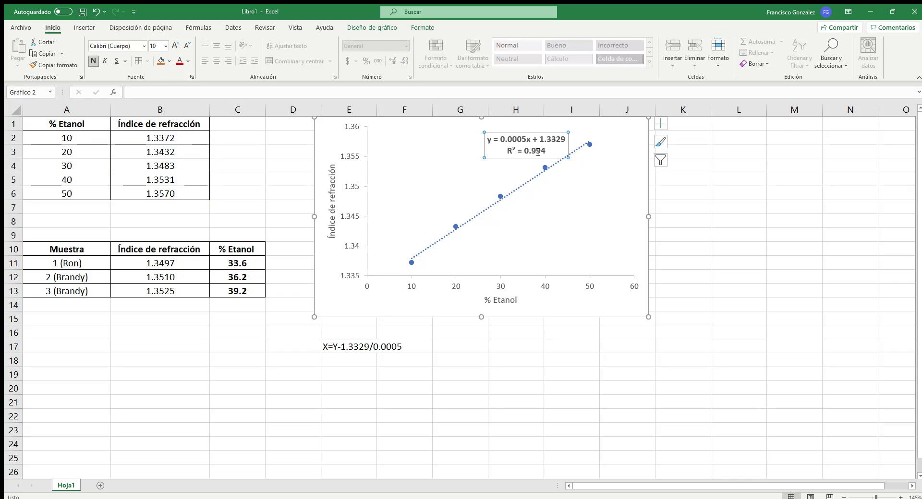
click(541, 153)
drag(546, 152, 505, 152)
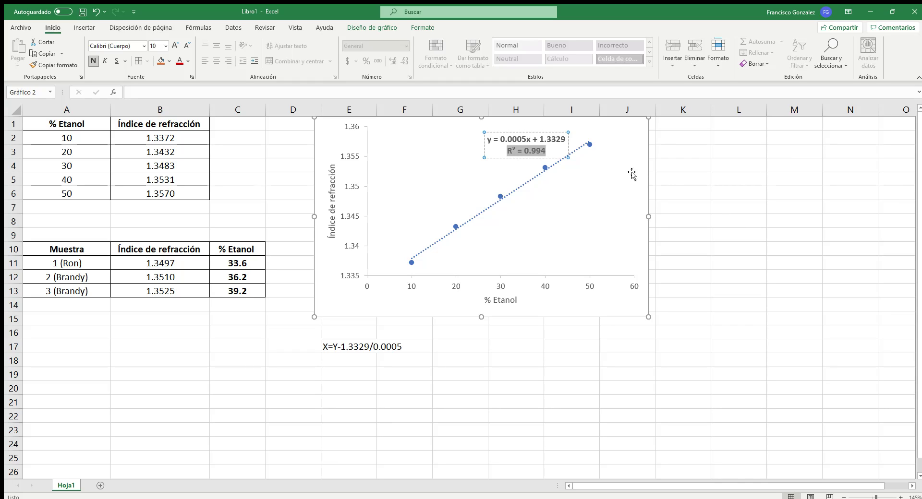
click(499, 196)
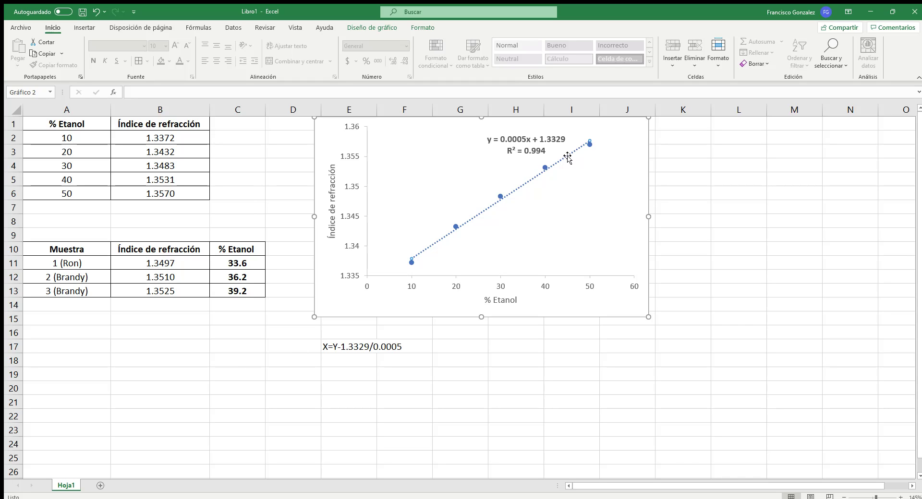
click(502, 140)
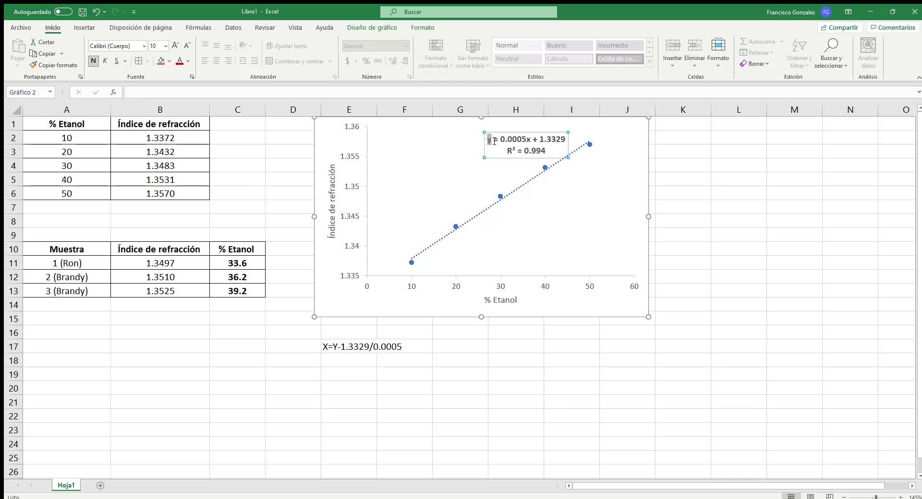
drag(487, 139, 577, 143)
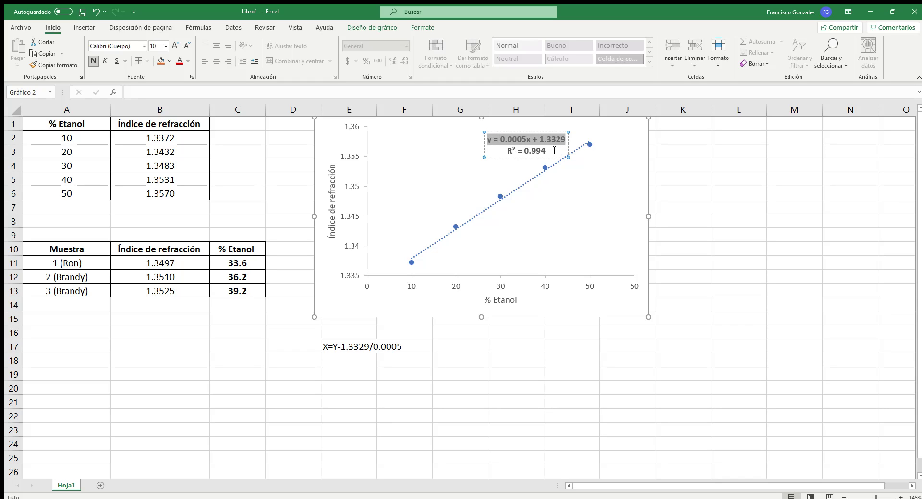
drag(547, 151, 508, 152)
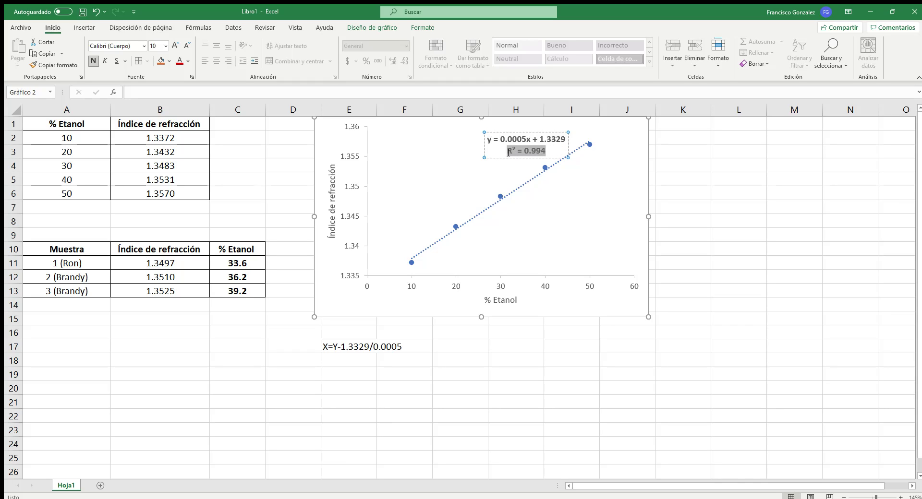
click(694, 190)
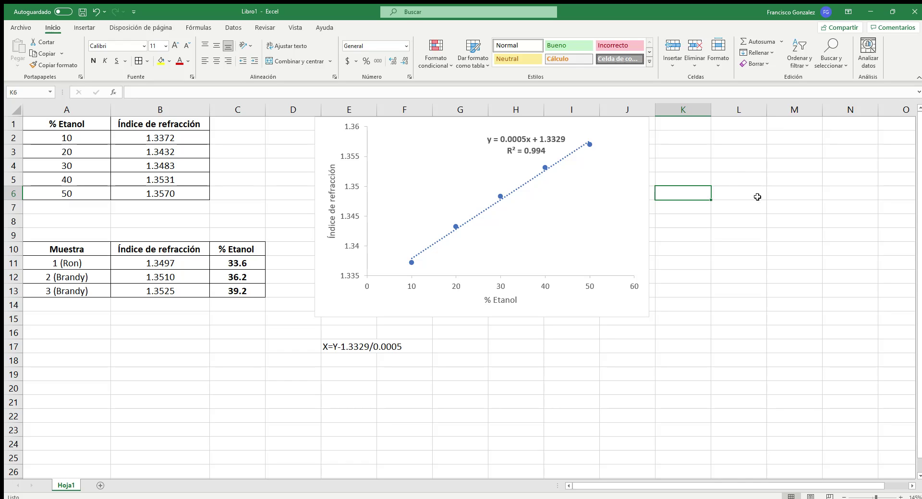
Review the calibration table in A1:B6 and the samples' ethanol percentages in C11:C13
drag(39, 121, 154, 125)
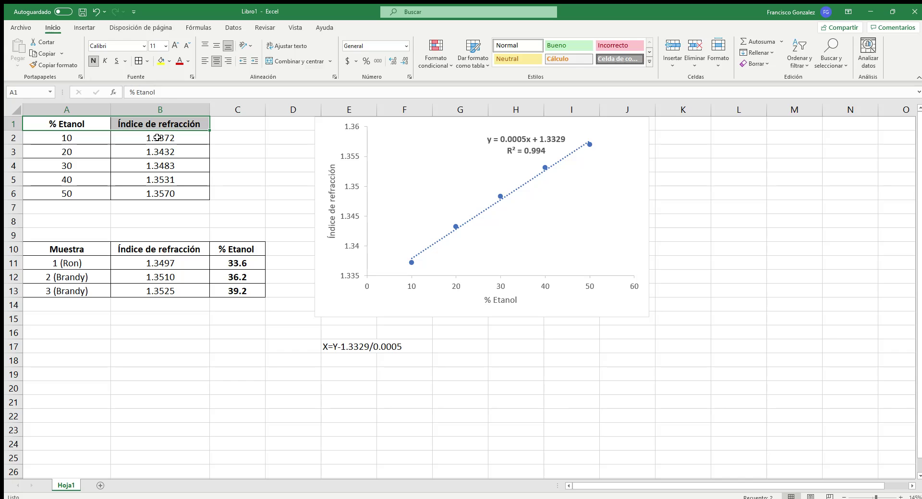
drag(161, 125, 160, 197)
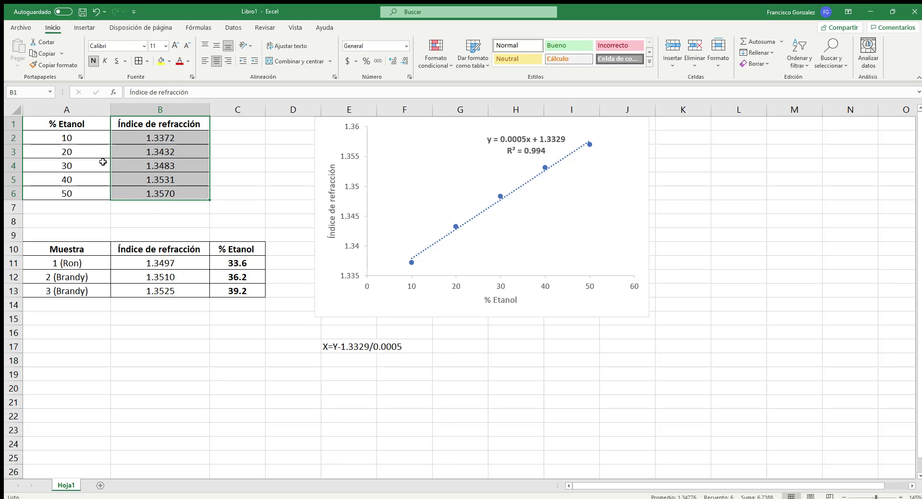
click(86, 143)
drag(86, 143, 160, 194)
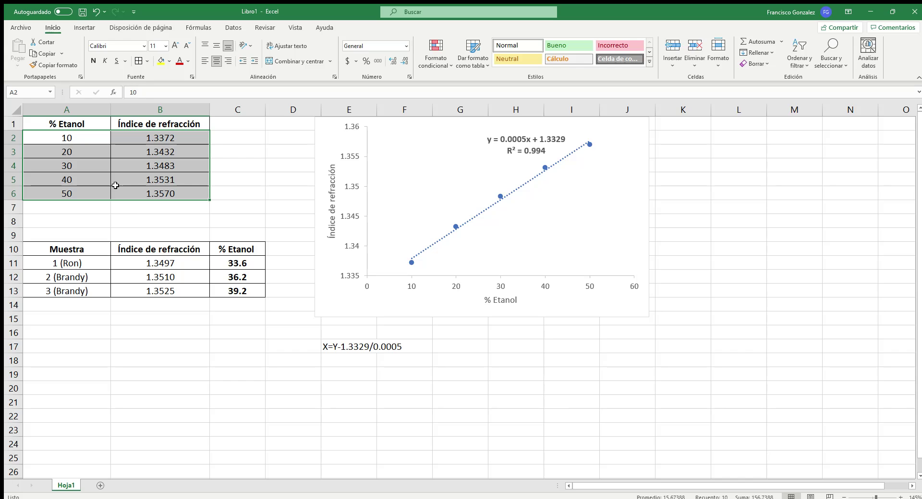
drag(243, 263, 247, 288)
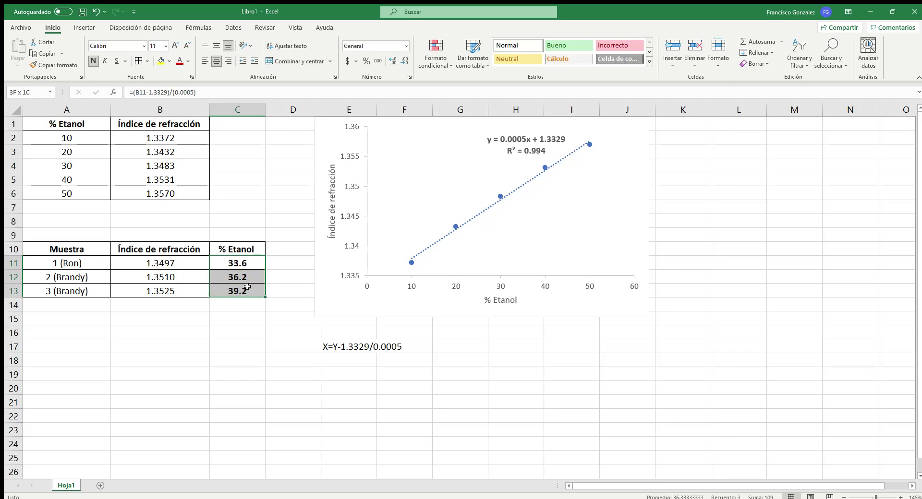